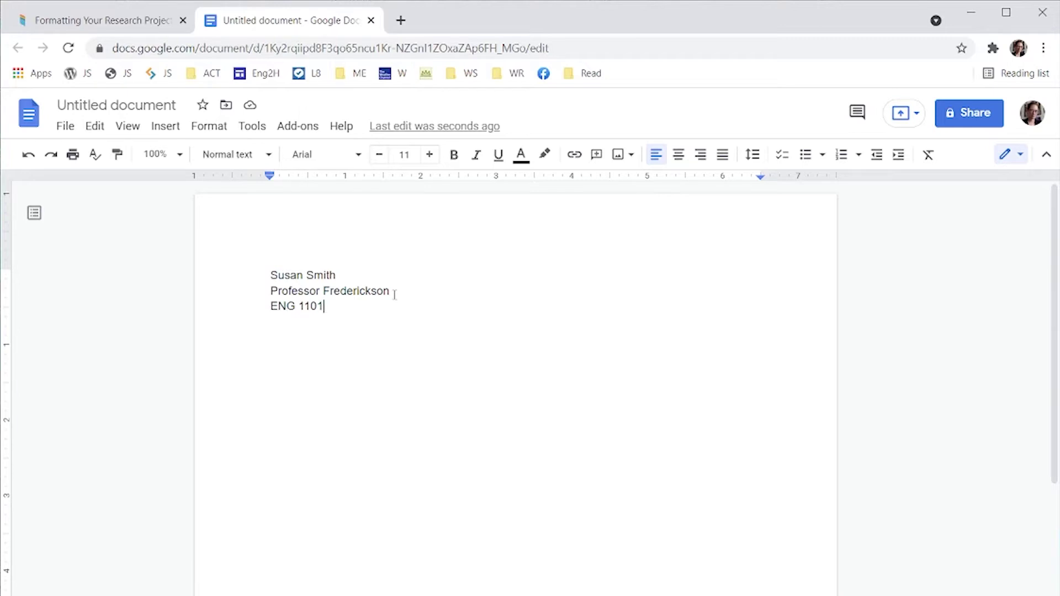
Add the date line "21 September 2021" and the title line "To the Moon and Back" below the course line.
key("Return")
type("21 September 20")
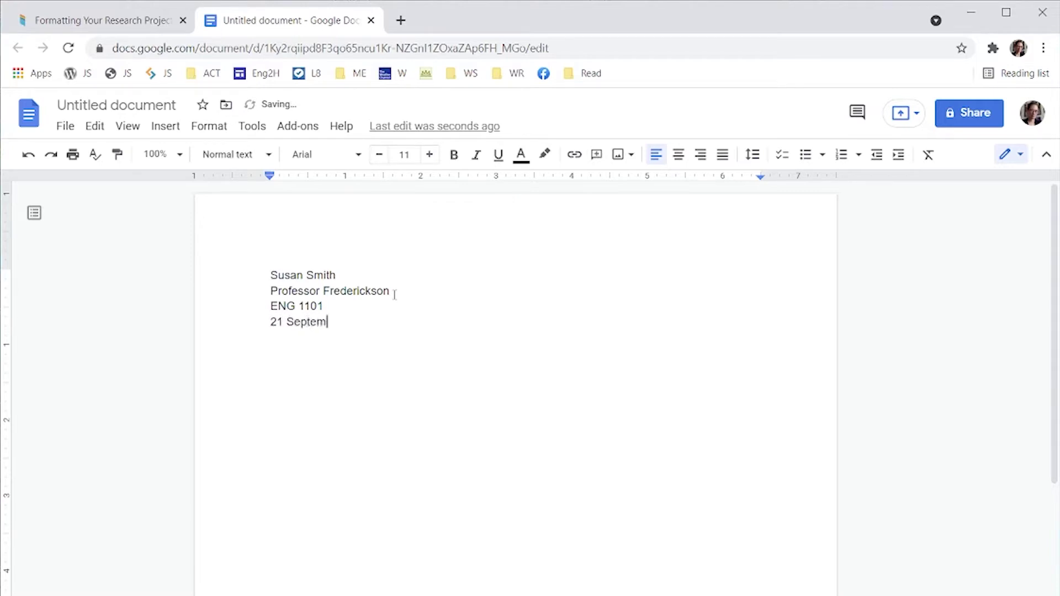
type("21")
key("Return")
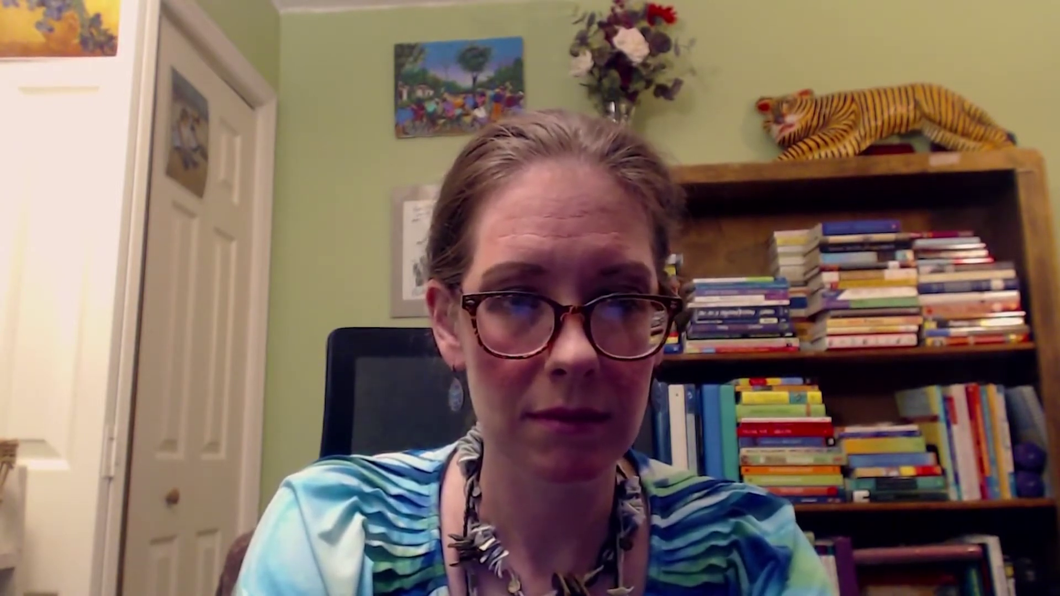
type("To the Moon and Back")
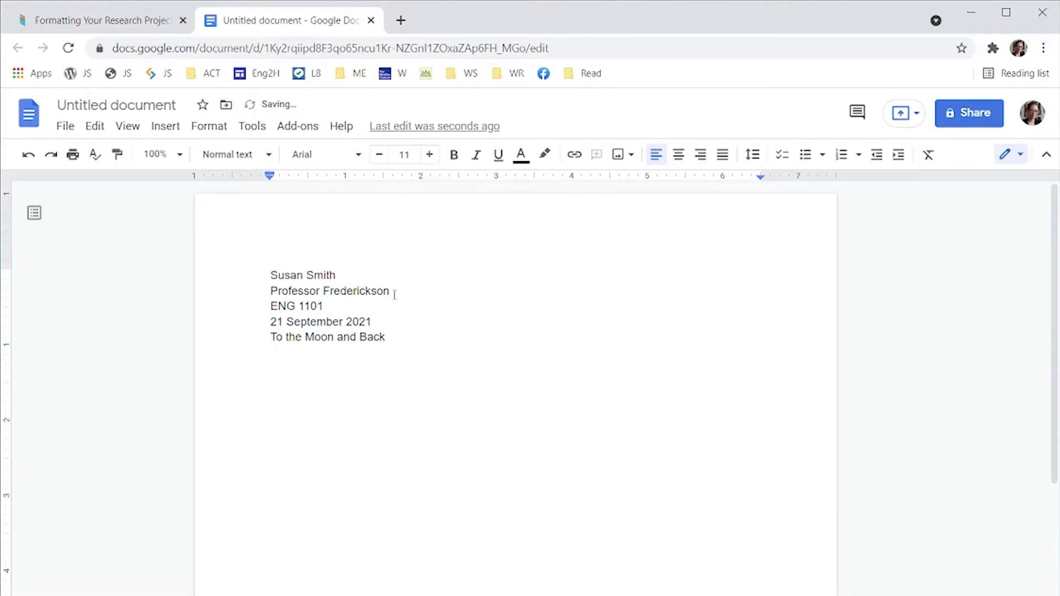
Start an indented paragraph below the title with the sentence "The bond between parents and their children is complex.".
key("Tab")
type("The bond betwe")
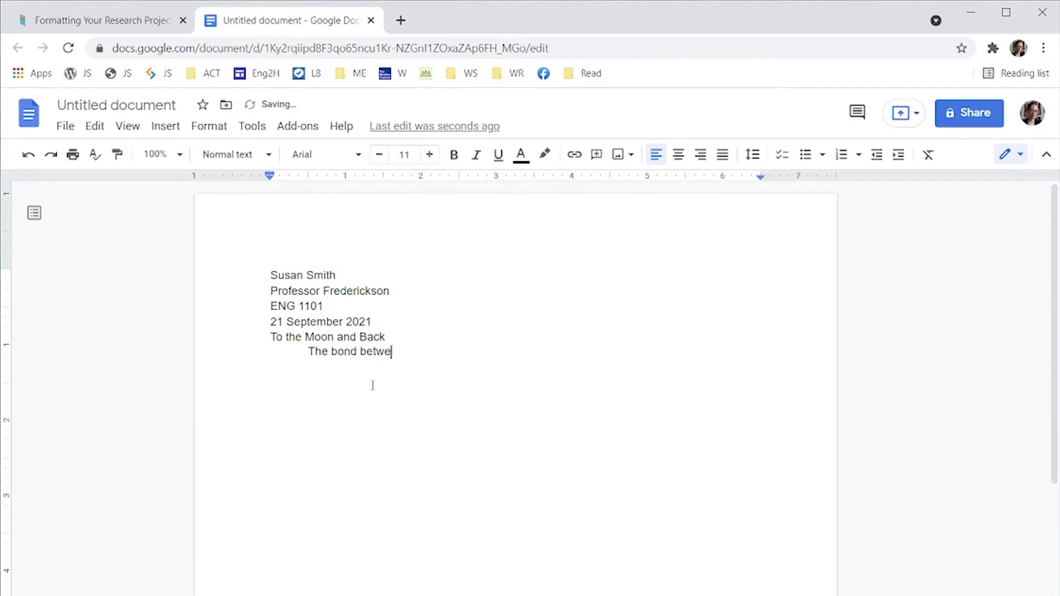
type("en parents and their ")
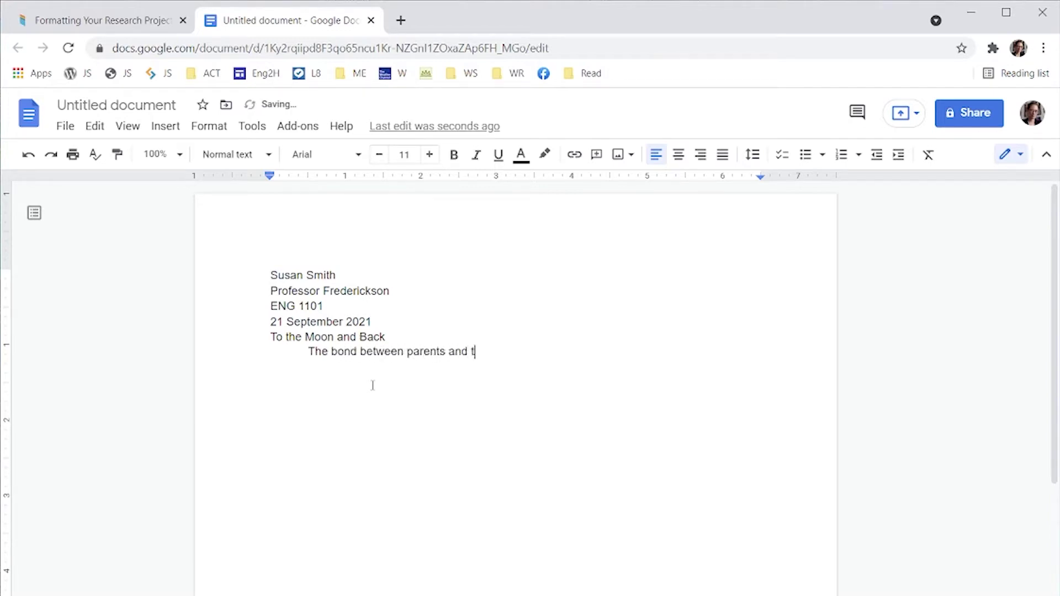
type("children")
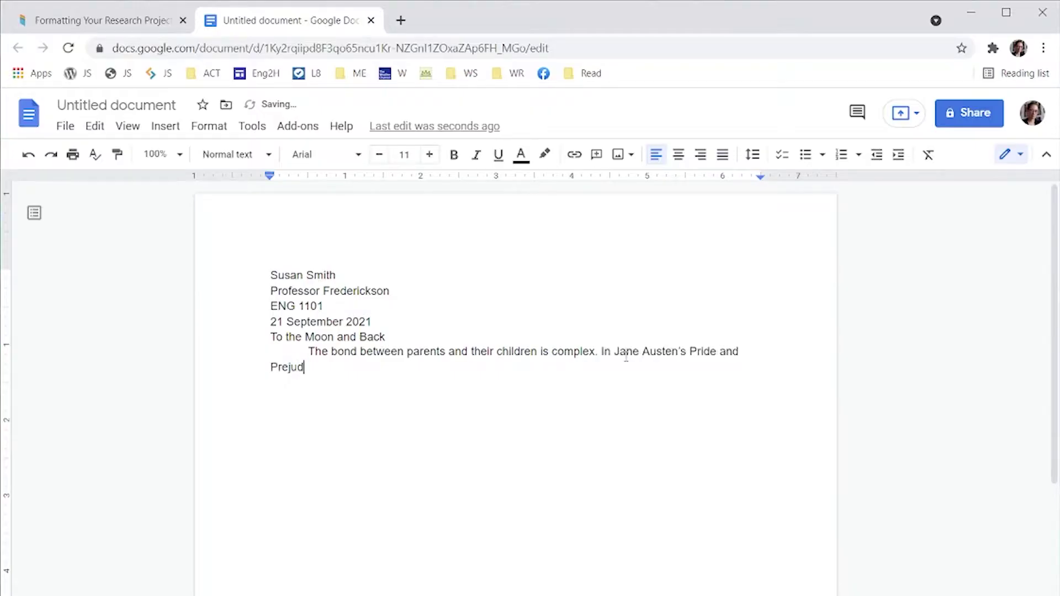
Continue the paragraph with "In Jane Austen's Pride and Prejudice, we see several examples of different types of relationships between parents and children.".
type("ice, we see several examples of differen")
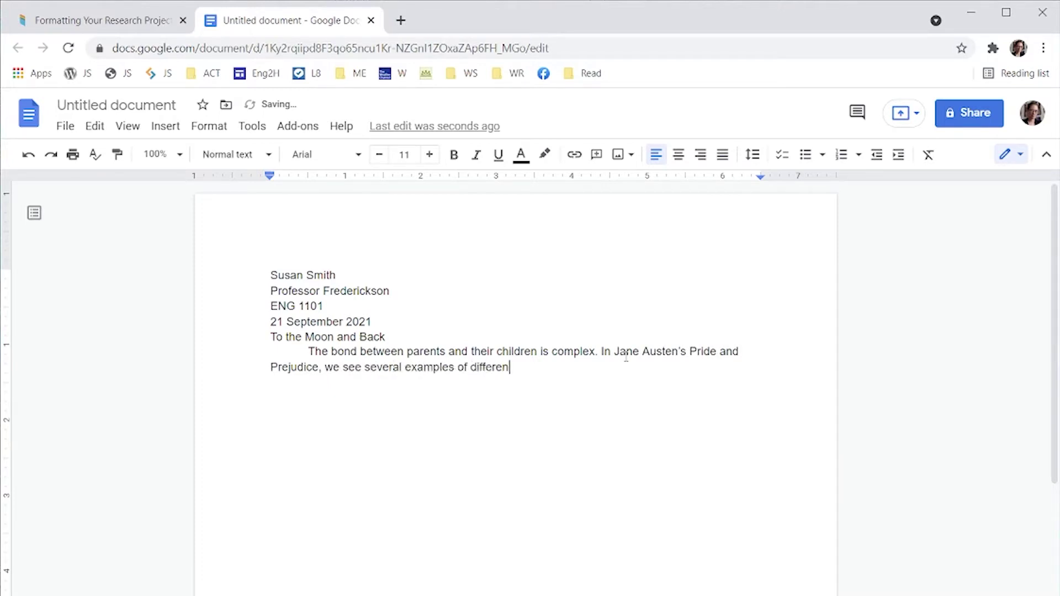
type("t types of relationships between par")
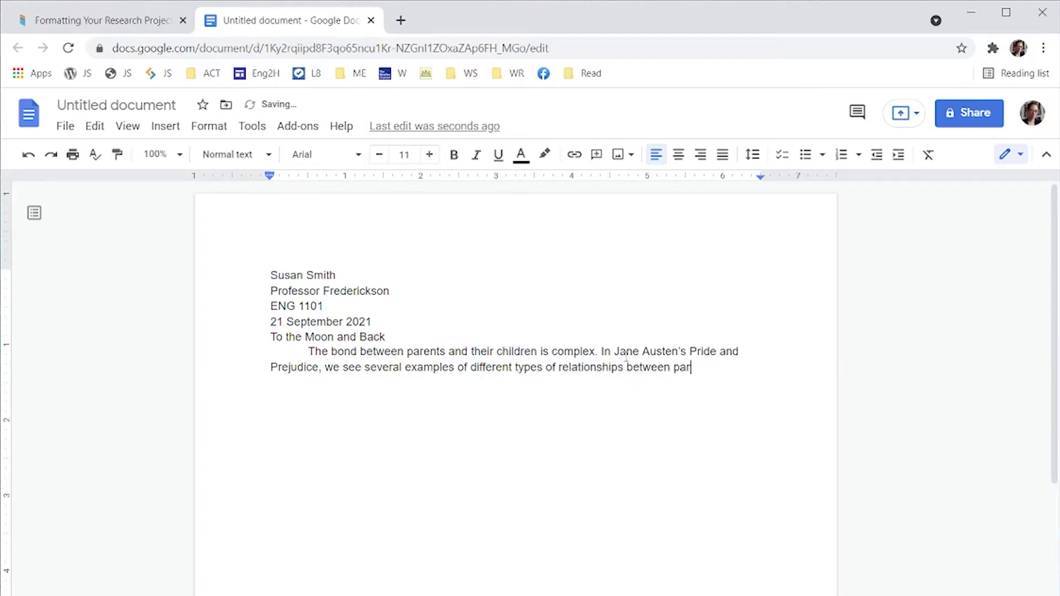
type("ents and ch")
type("ildren.")
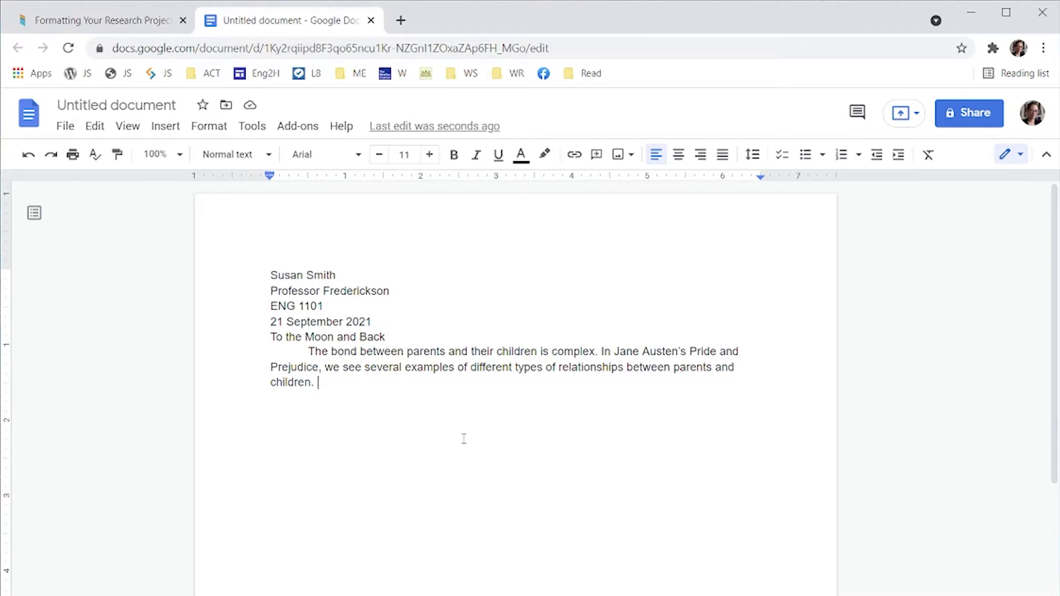
key("ctrl+a")
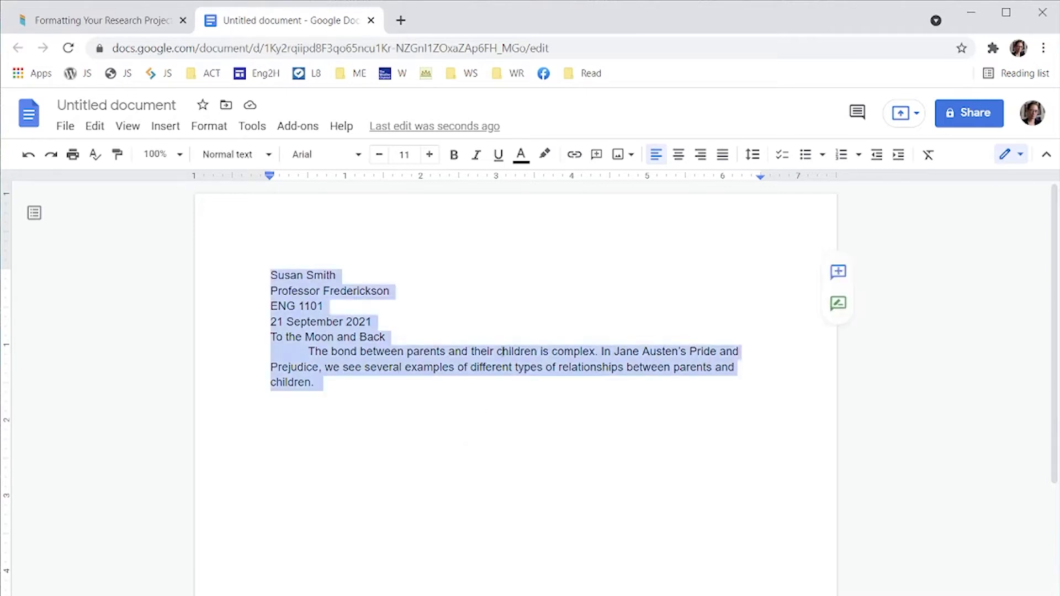
left_click(96, 128)
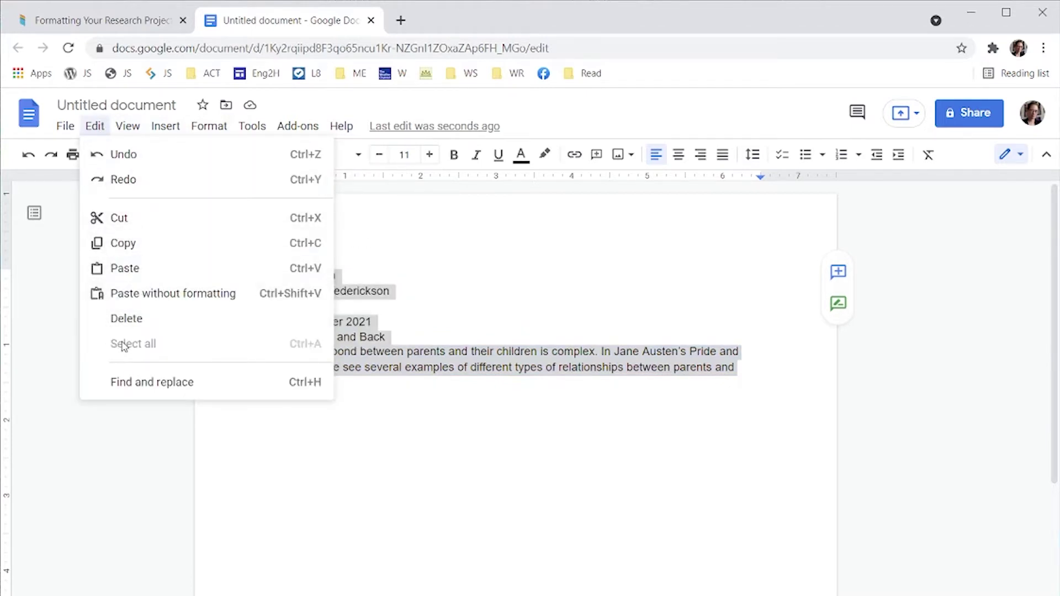
left_click(395, 397)
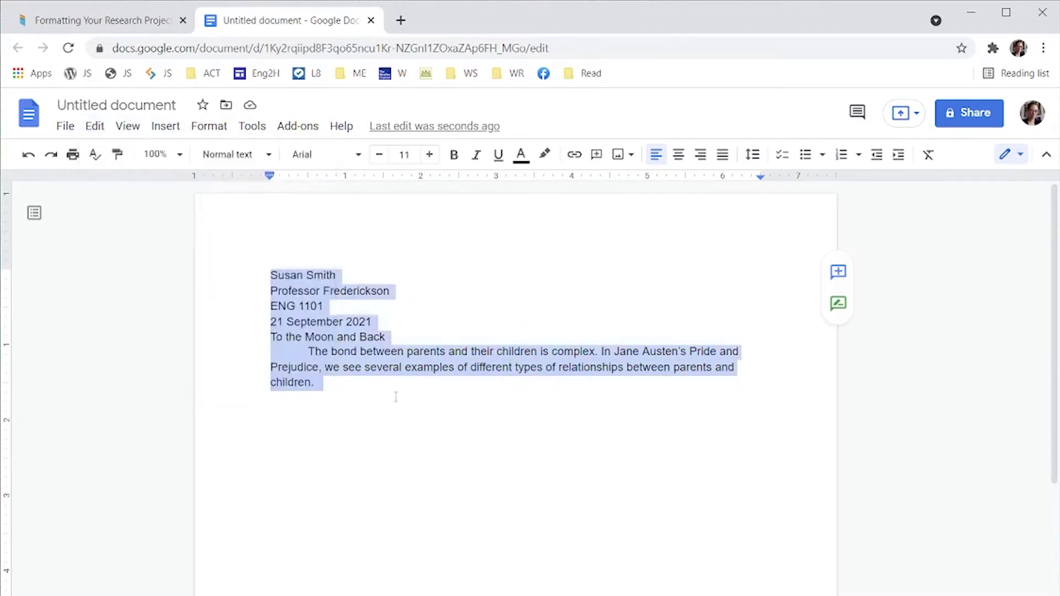
left_click(396, 397)
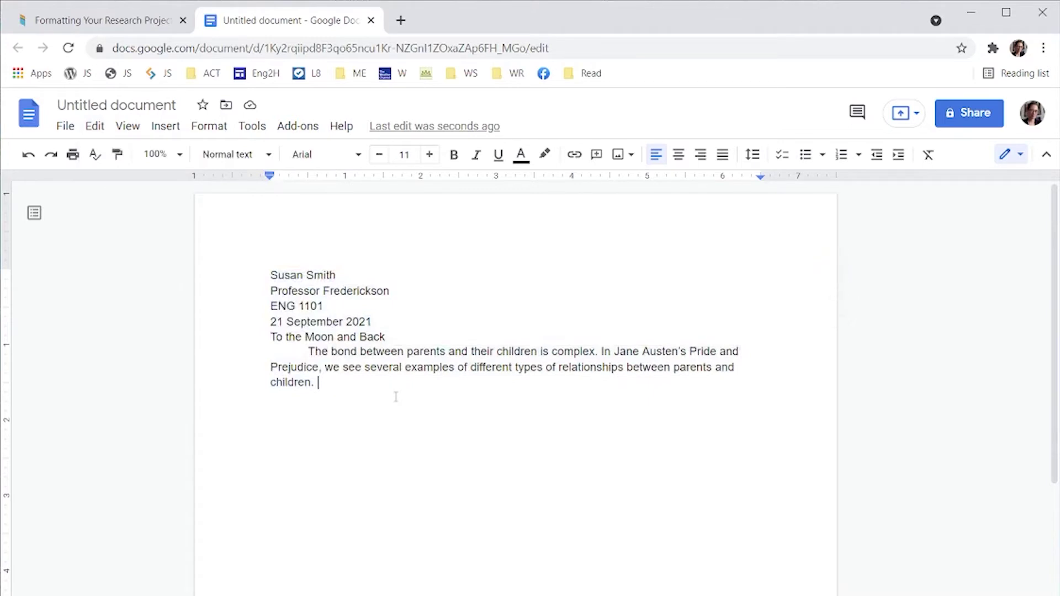
left_click(94, 126)
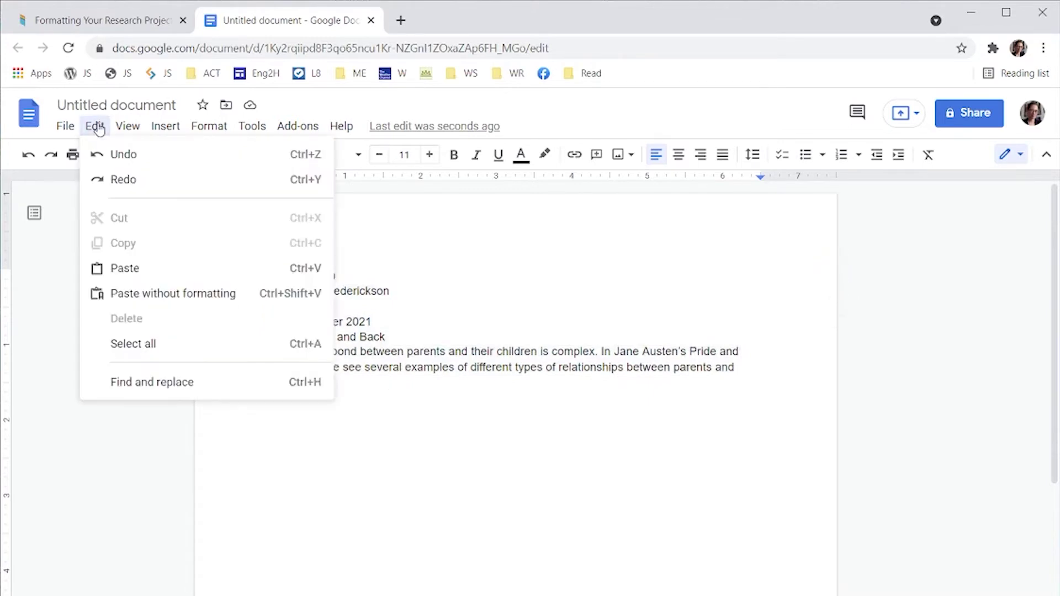
left_click(145, 354)
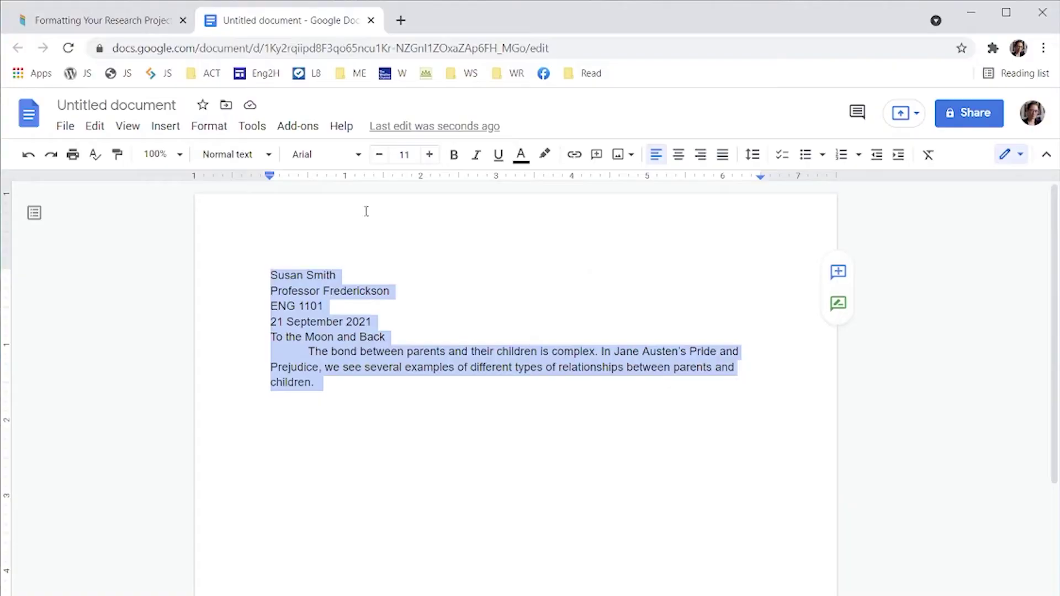
left_click(209, 127)
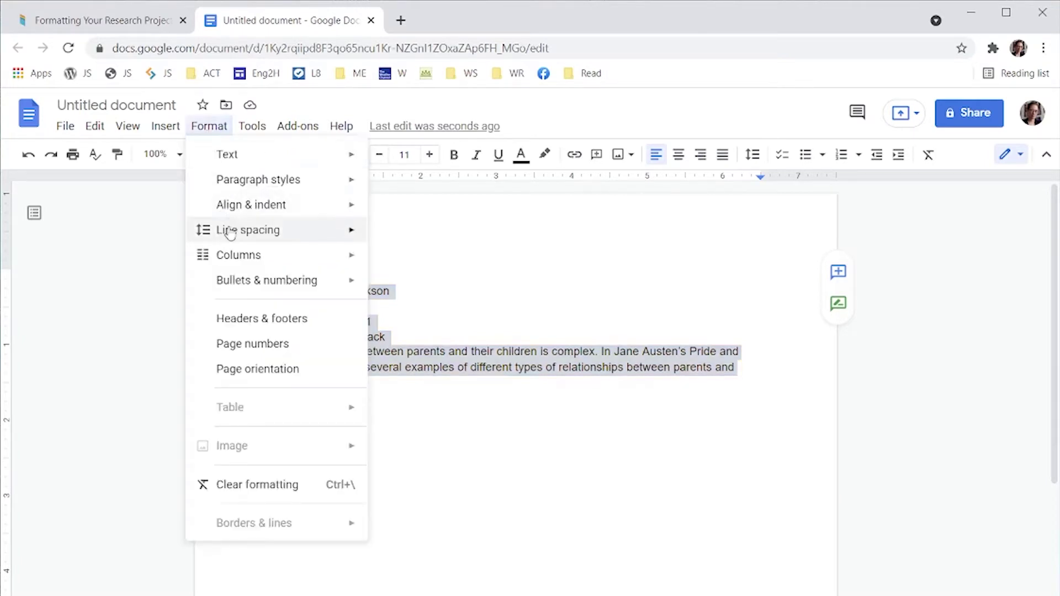
mouse_move(221, 230)
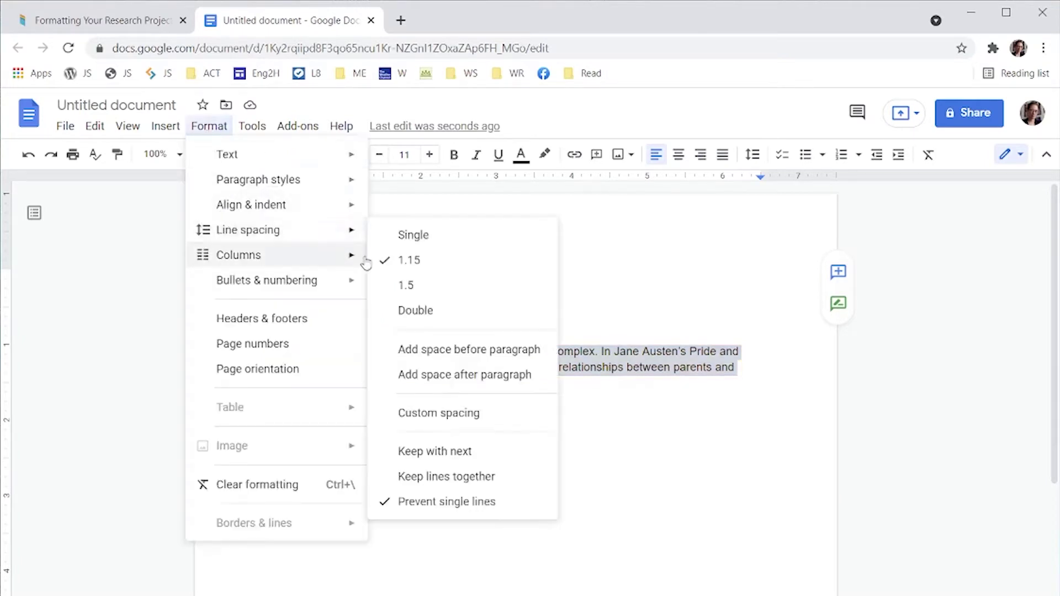
left_click(637, 276)
left_click(638, 276)
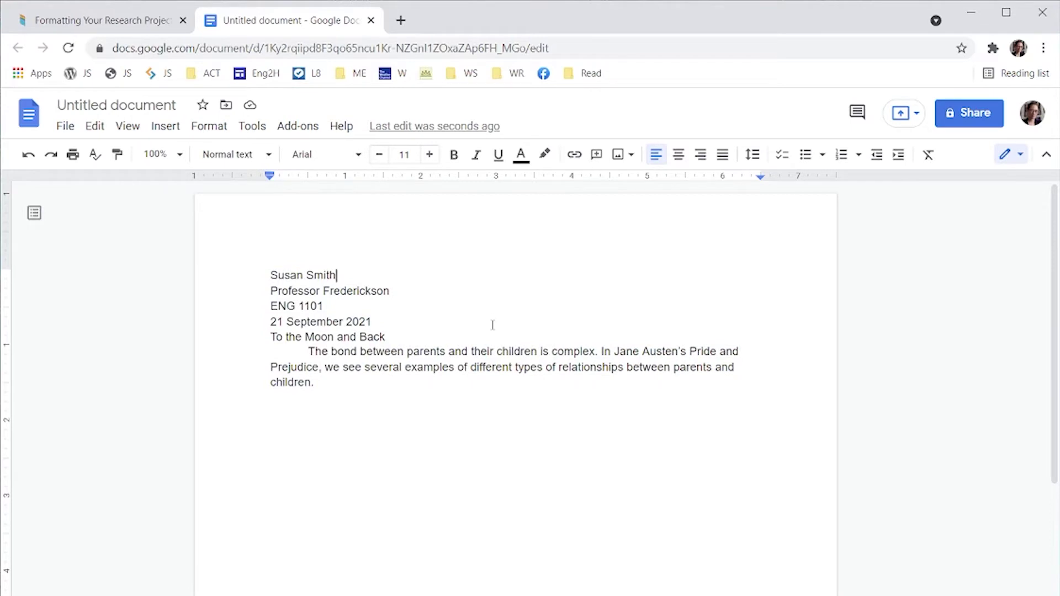
Set the line spacing of the whole document to Double.
key("ctrl+a")
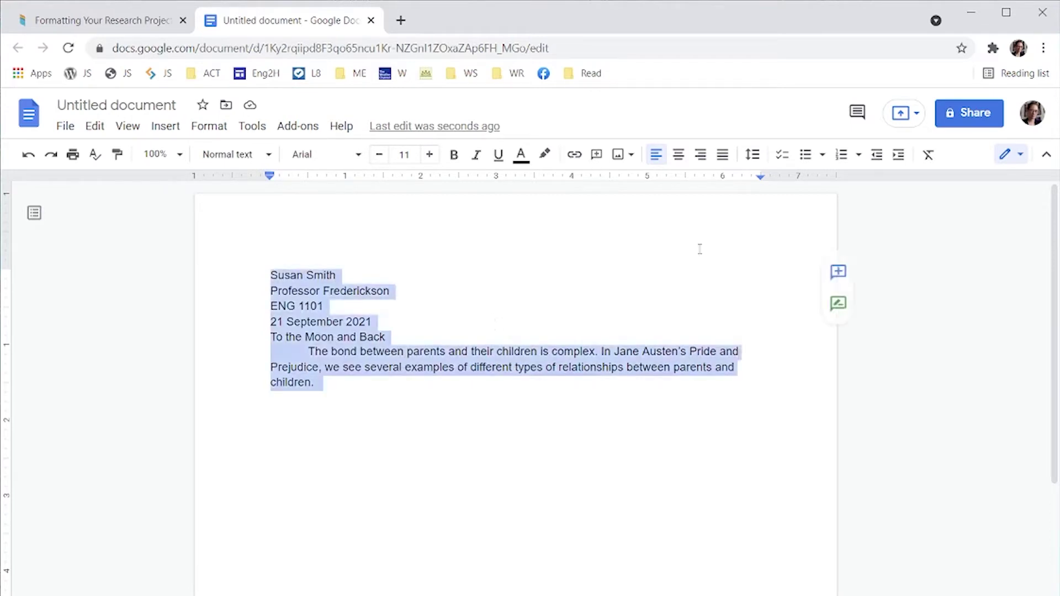
left_click(753, 155)
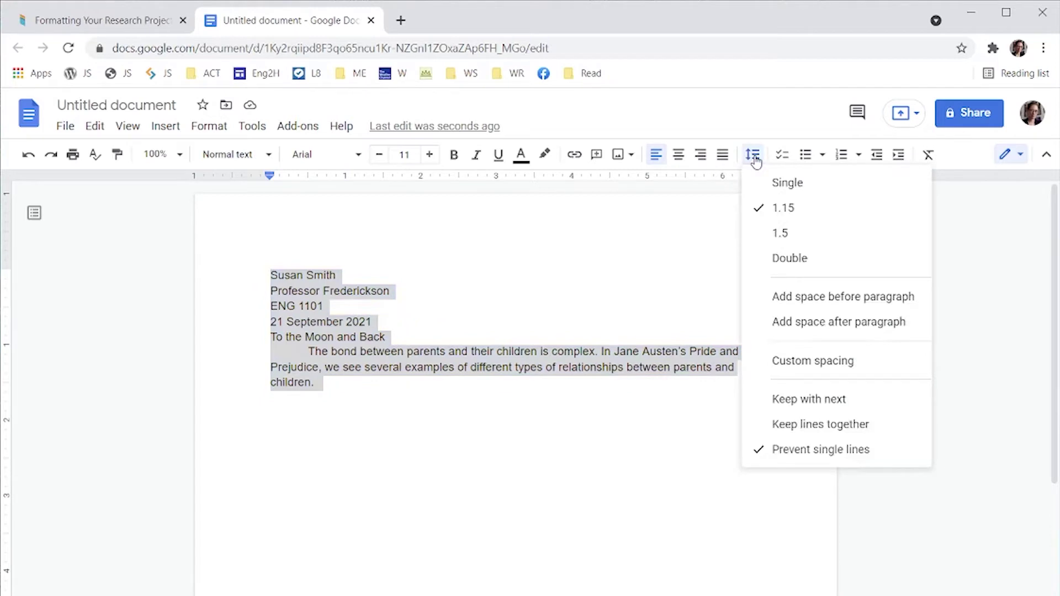
left_click(778, 262)
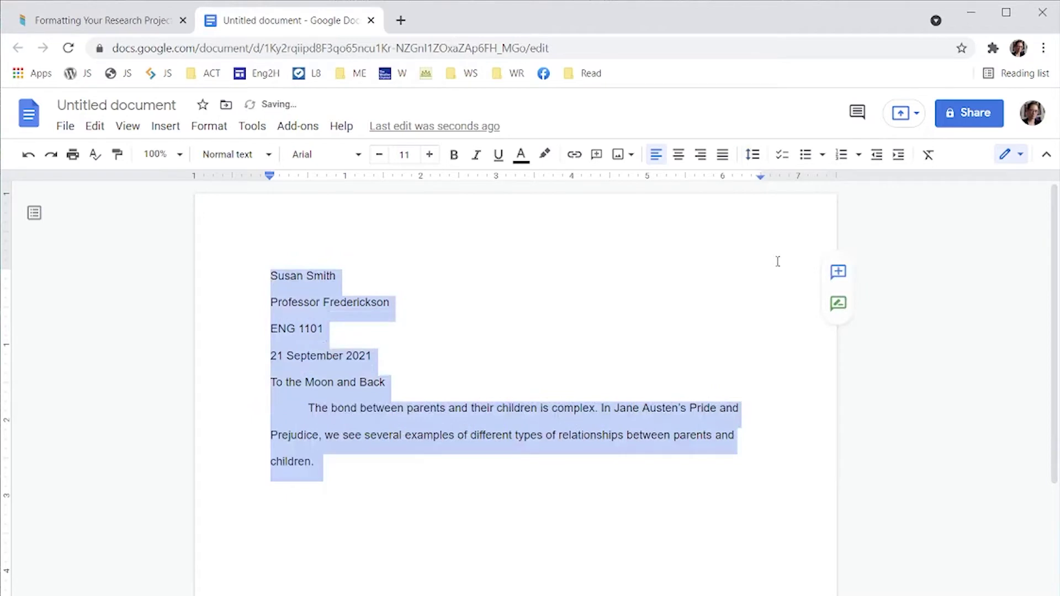
left_click(387, 287)
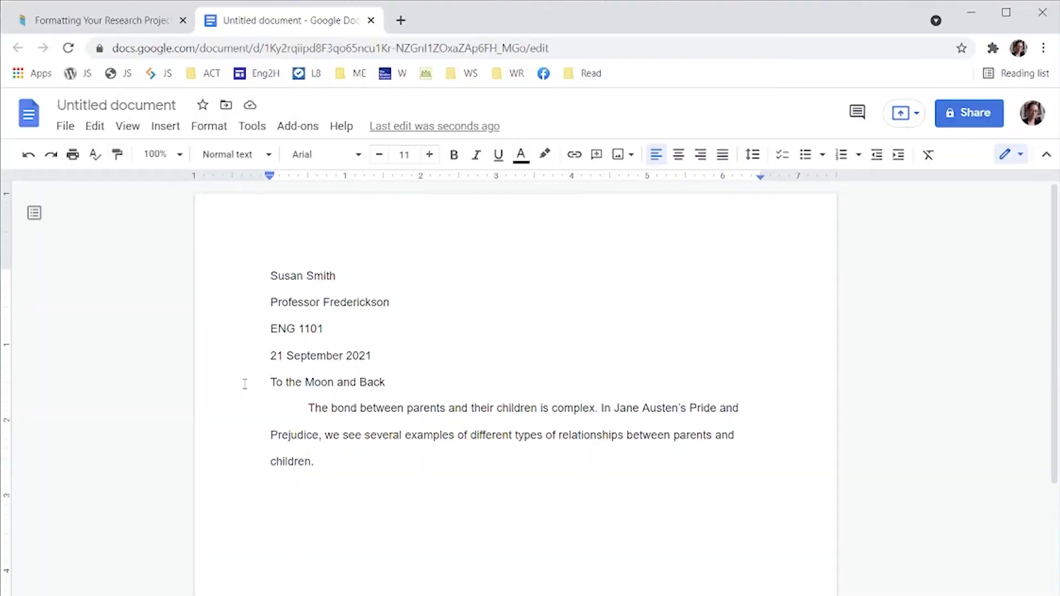
Center the title line "To the Moon and Back" on the page.
left_click_drag(245, 384, 420, 389)
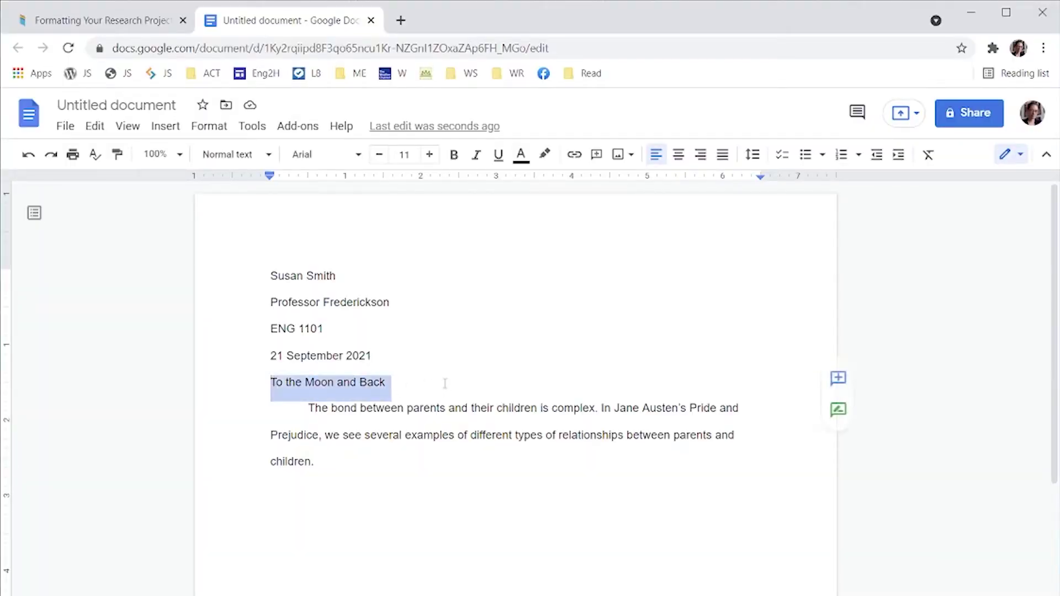
left_click(445, 383)
triple_click(241, 381)
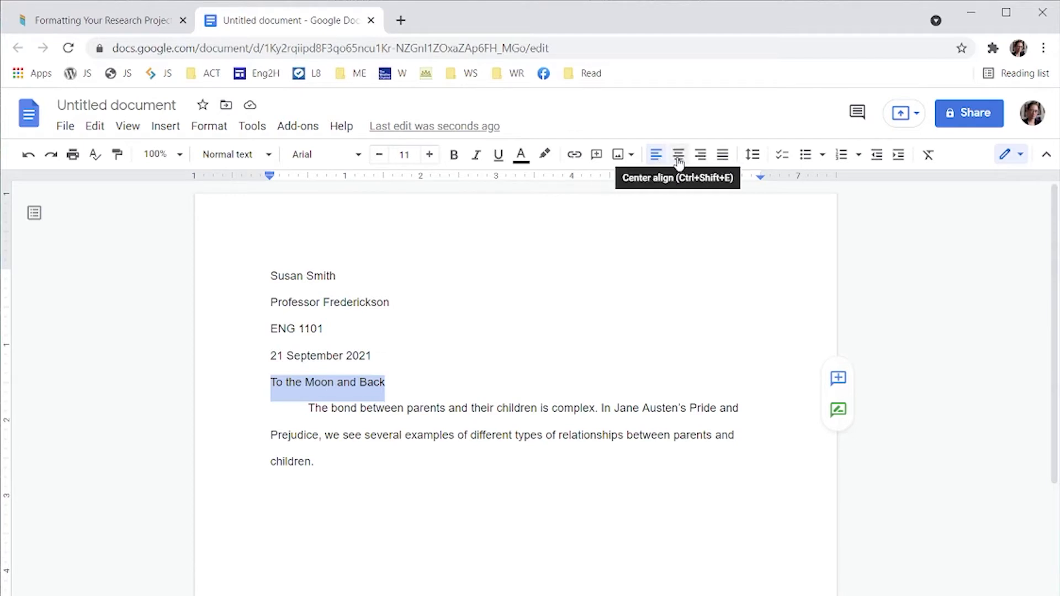
left_click(212, 127)
mouse_move(237, 209)
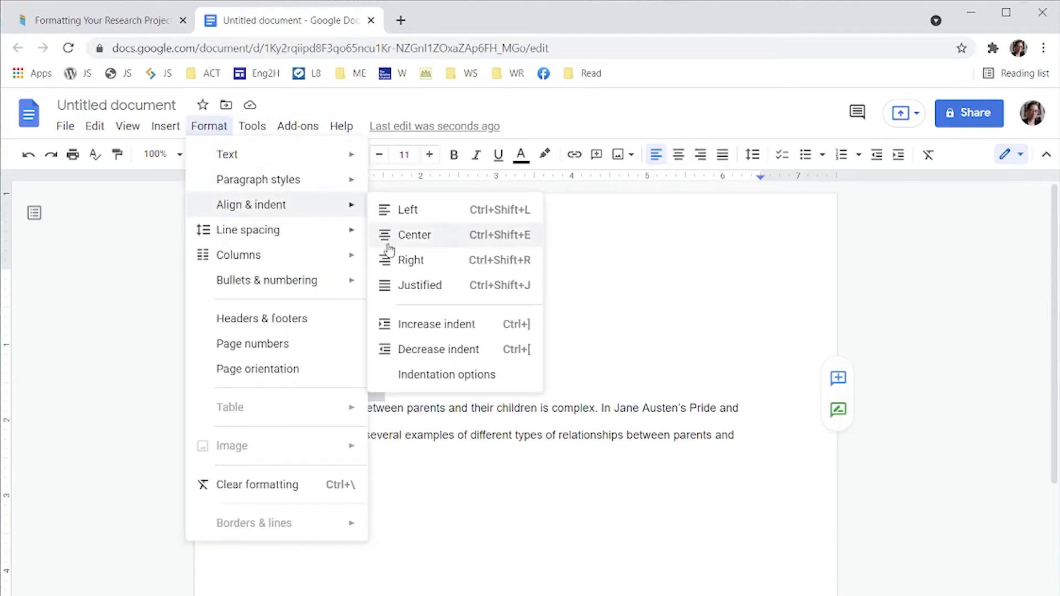
left_click(423, 244)
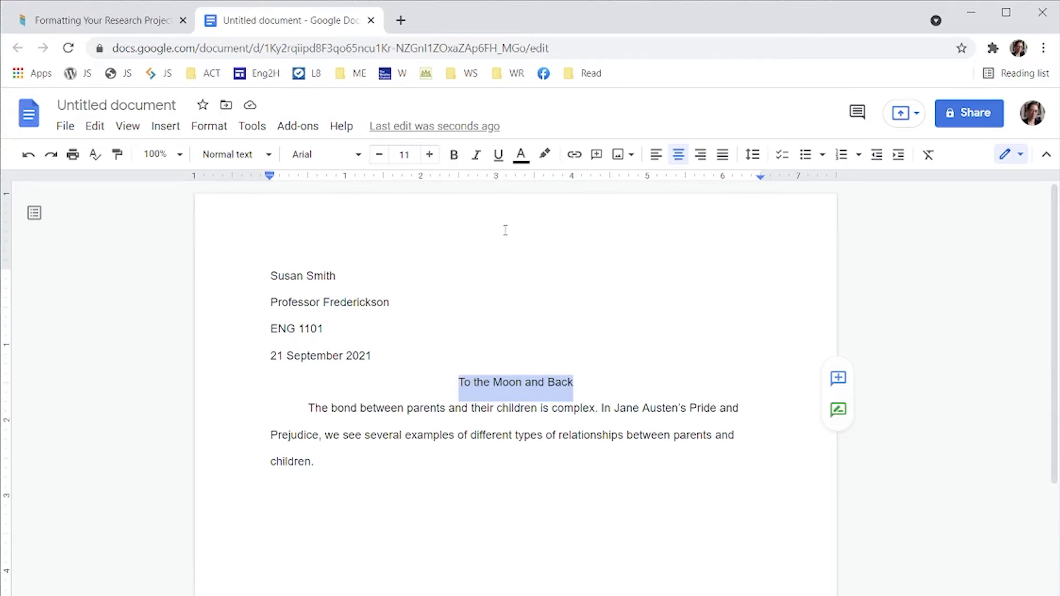
Change the font of the entire document text to Times New Roman and set its size to 12.
key("ctrl+a")
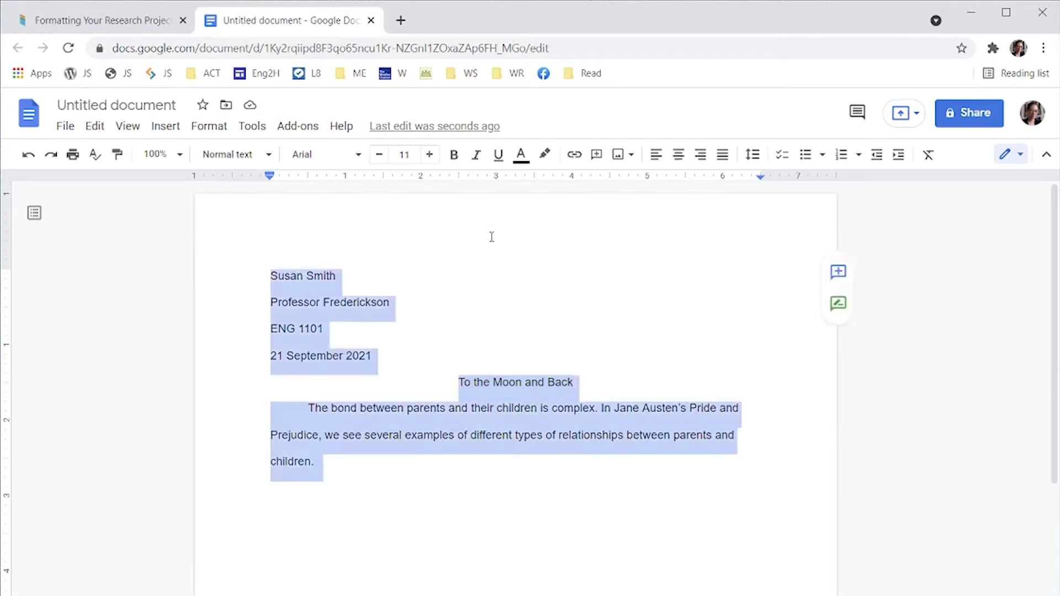
left_click(359, 160)
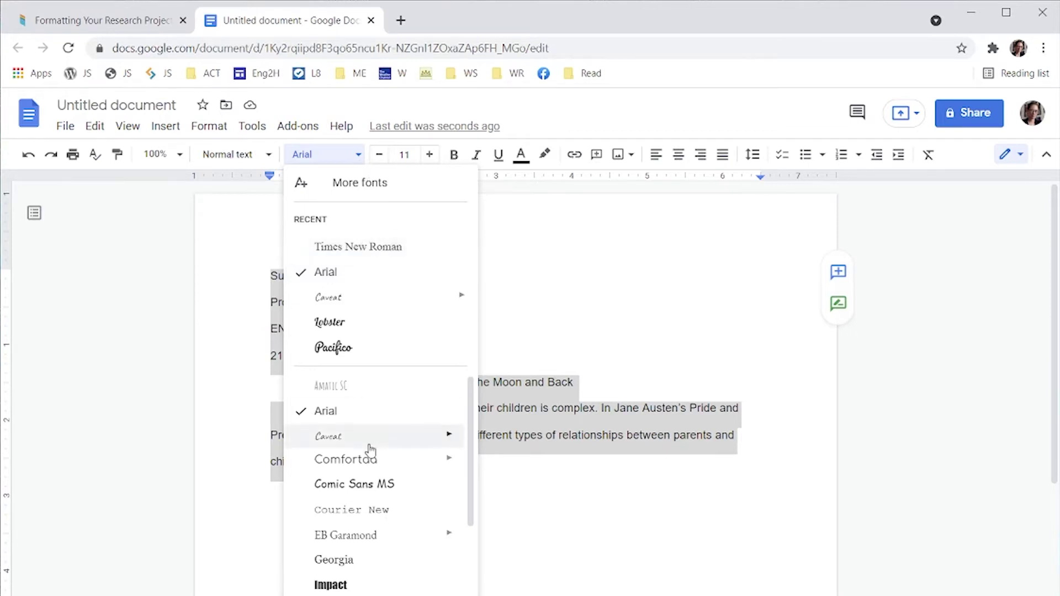
scroll(368, 449, "down", 2)
scroll(370, 447, "down", 6)
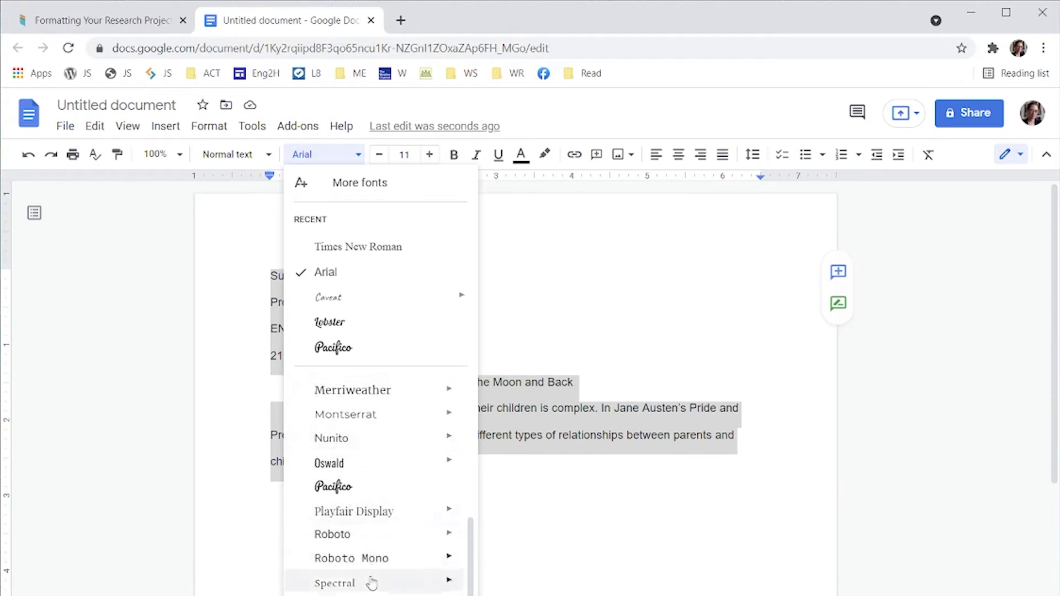
scroll(389, 549, "up", 1)
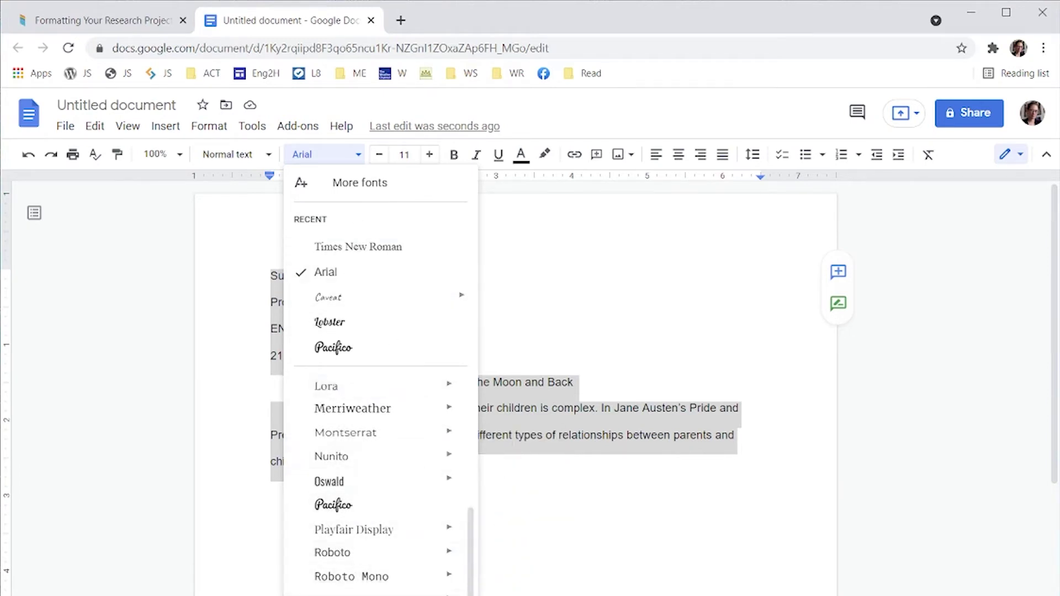
left_click(358, 247)
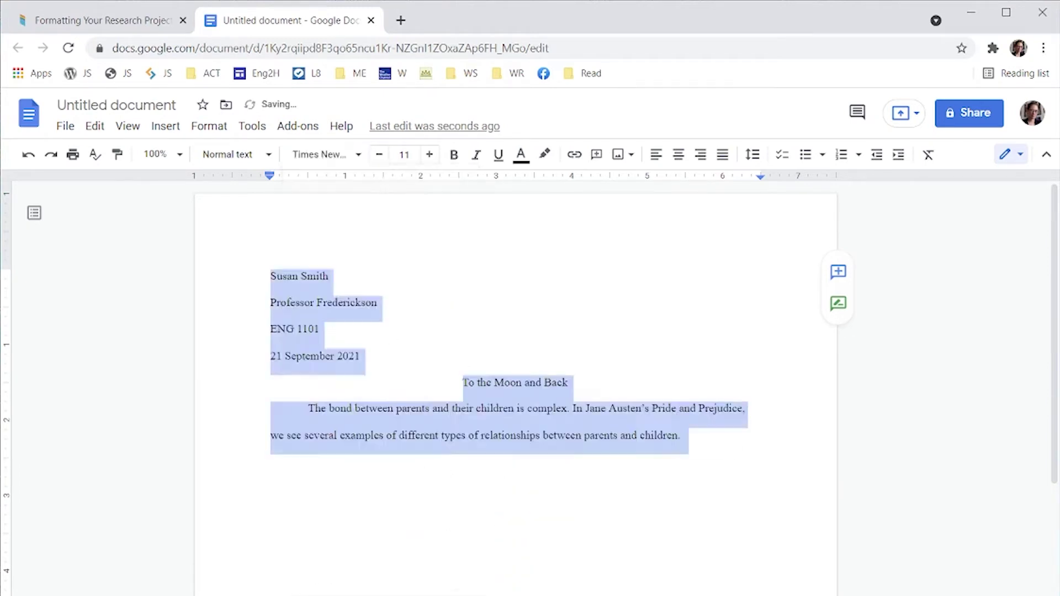
left_click(431, 155)
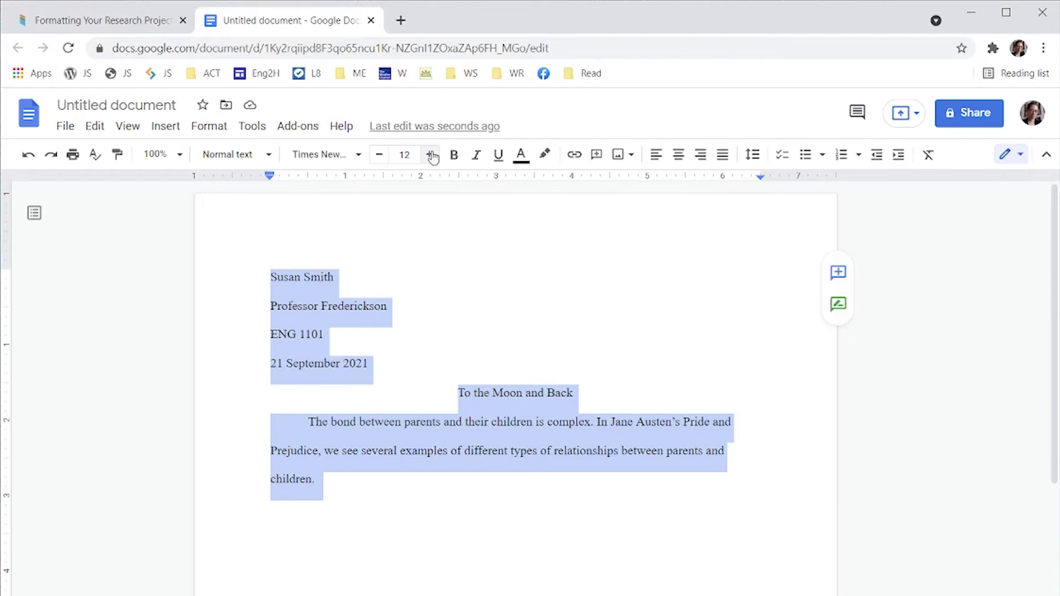
left_click(484, 219)
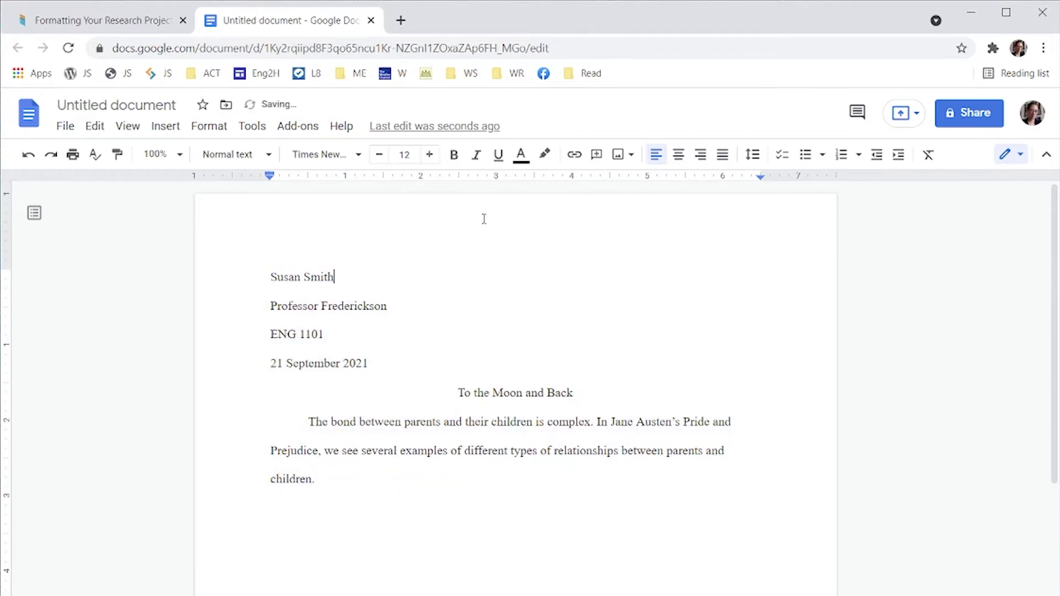
Insert automatic page numbers in the page header, starting from the first page.
double_click(483, 219)
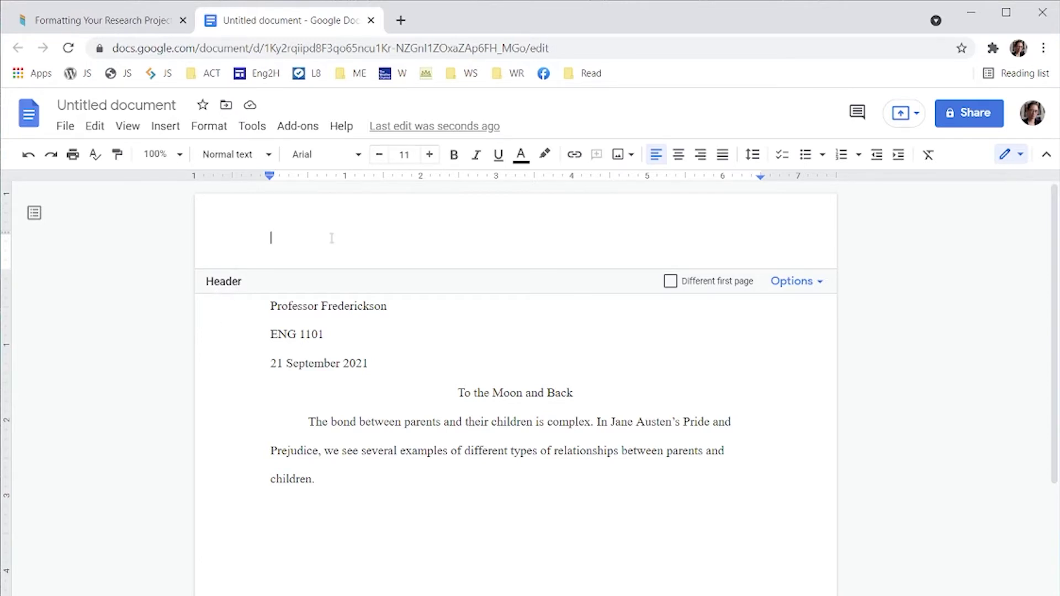
left_click(172, 127)
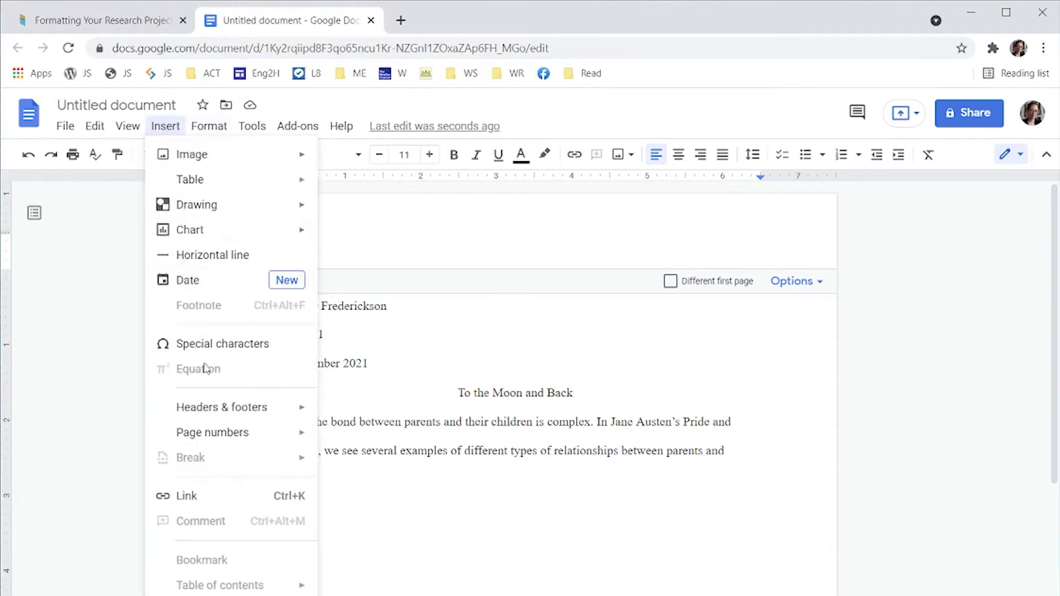
mouse_move(213, 436)
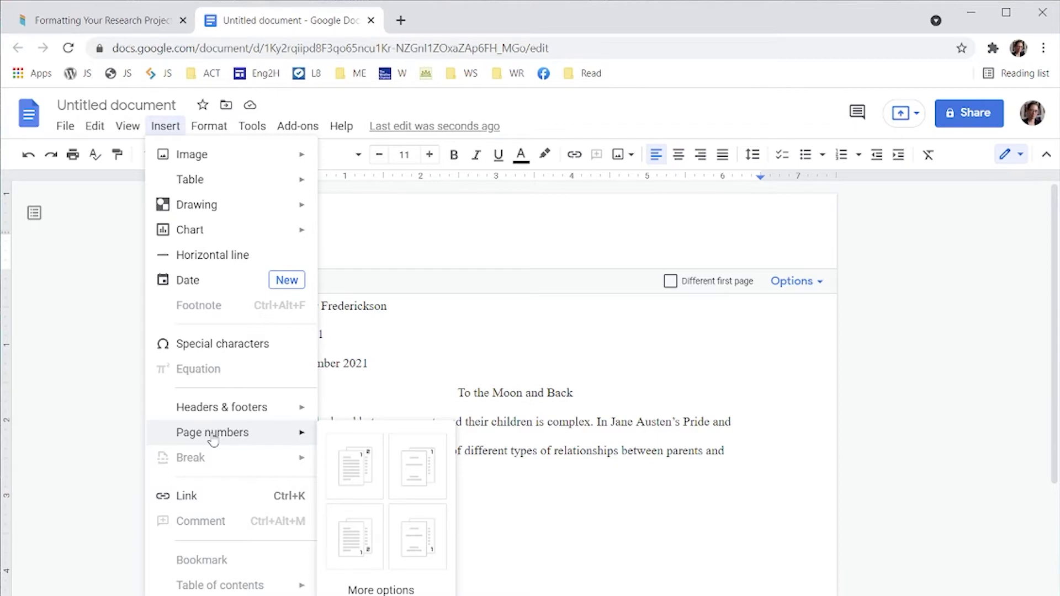
right_click(360, 467)
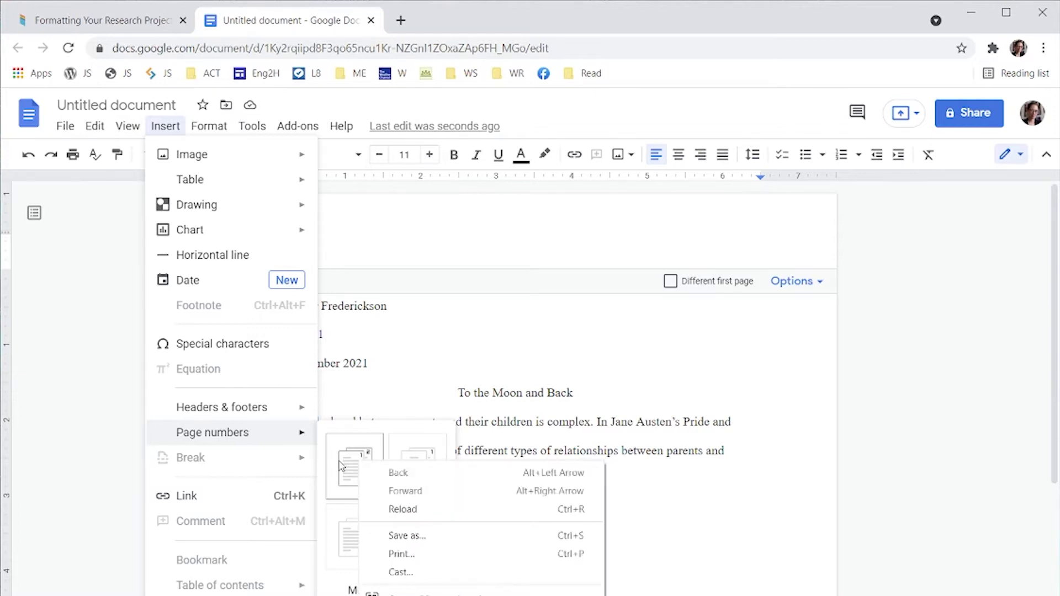
left_click(341, 464)
left_click(341, 461)
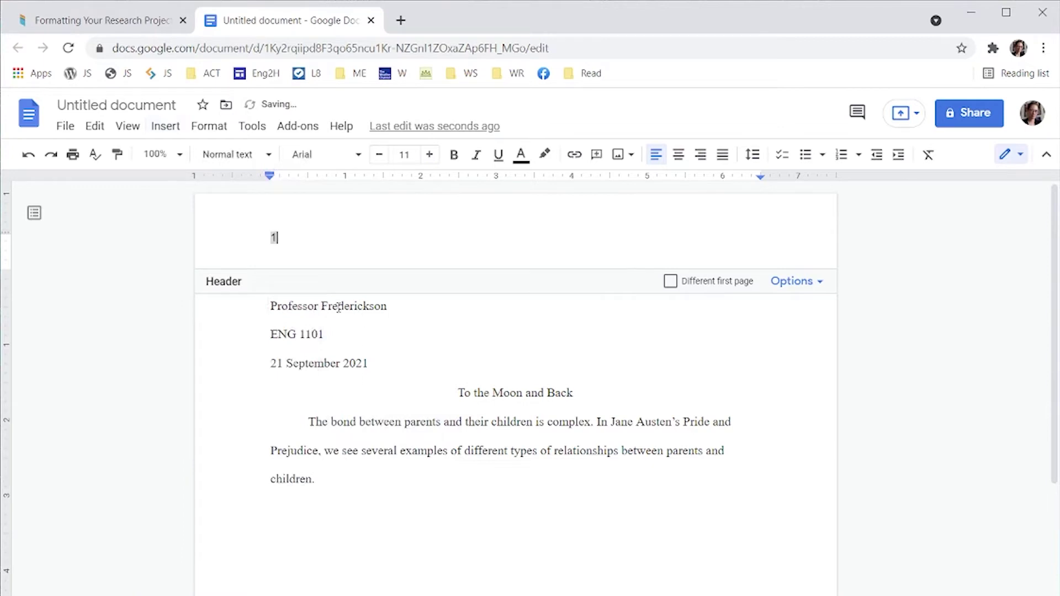
Right-align the page number in the header and enter the author's last name in front of it.
double_click(294, 249)
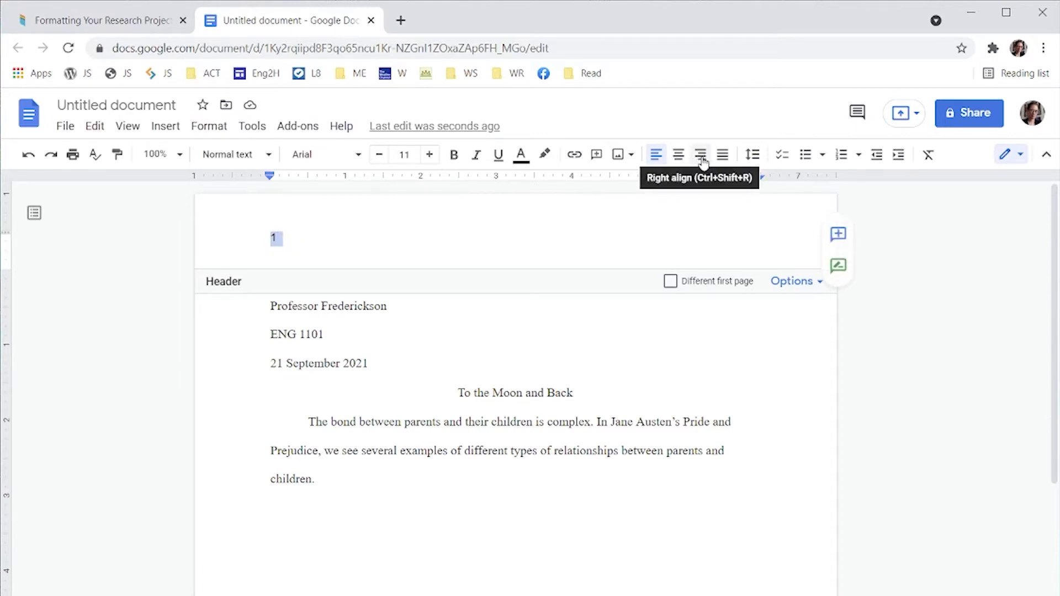
left_click(207, 127)
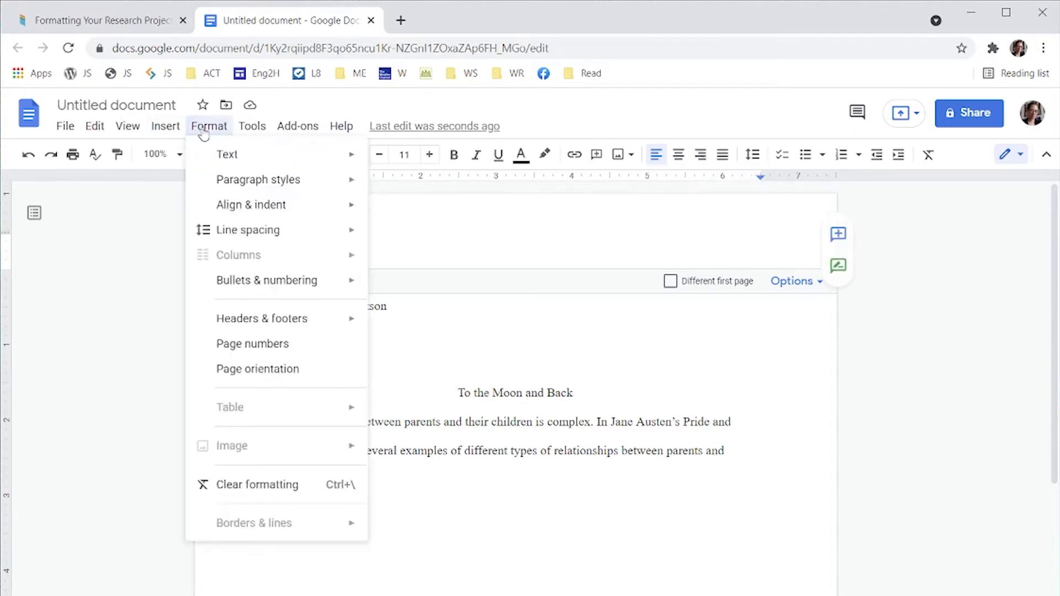
mouse_move(298, 126)
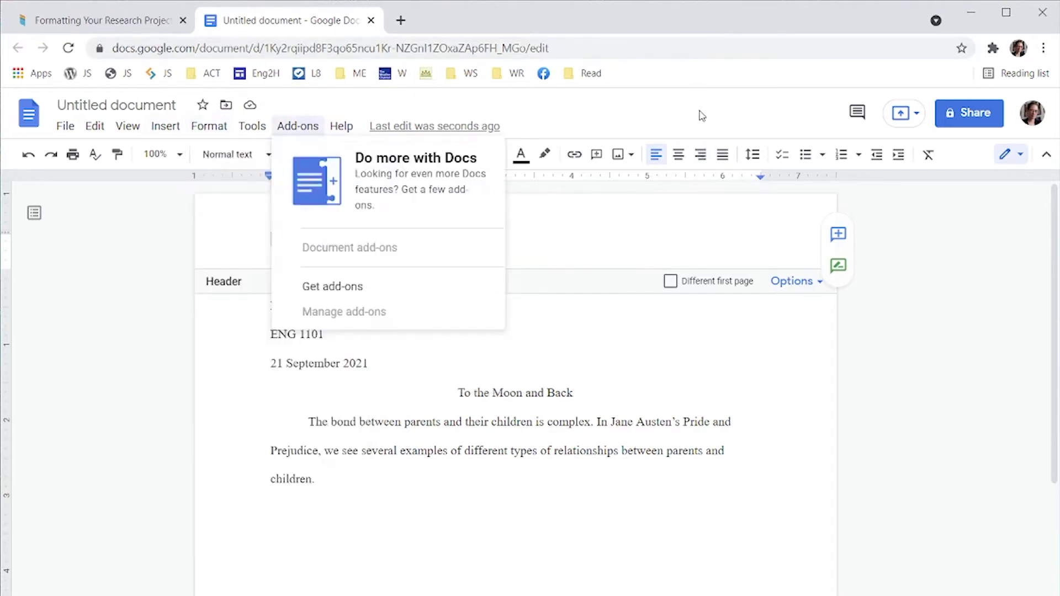
left_click(700, 155)
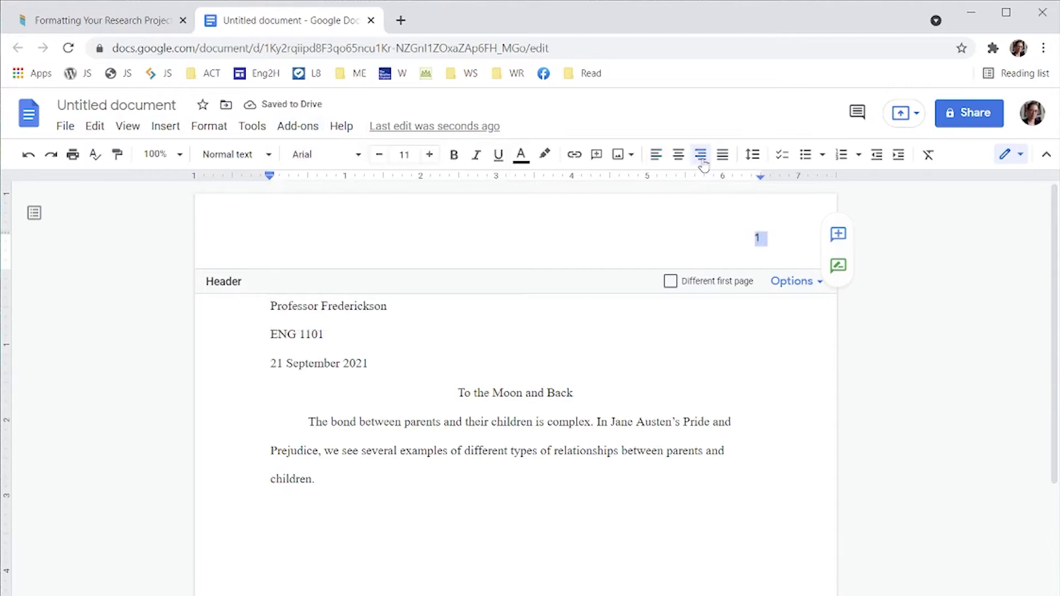
left_click(731, 229)
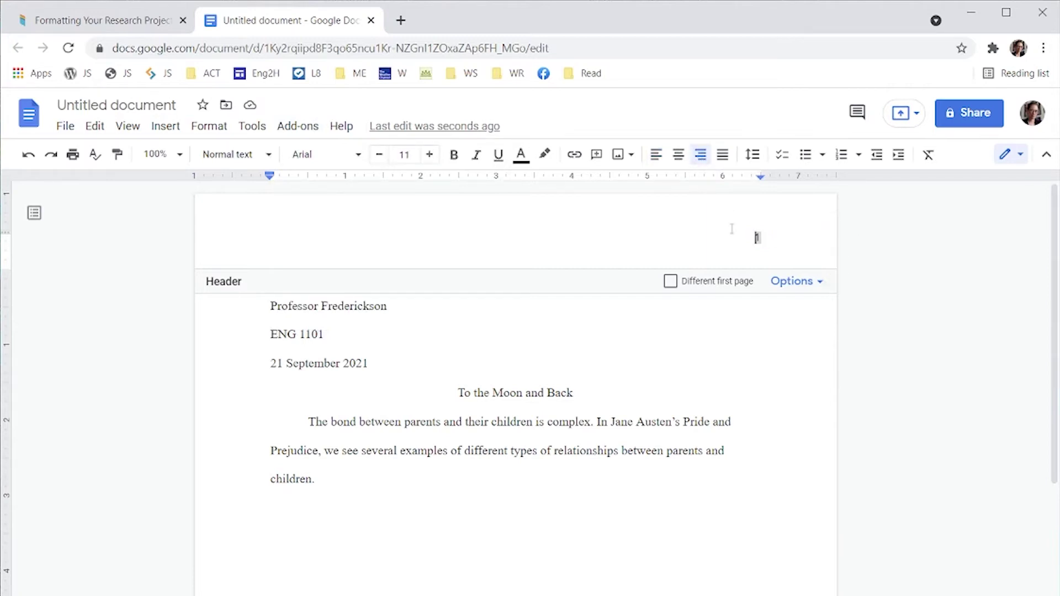
type("Smith")
key("ctrl+a")
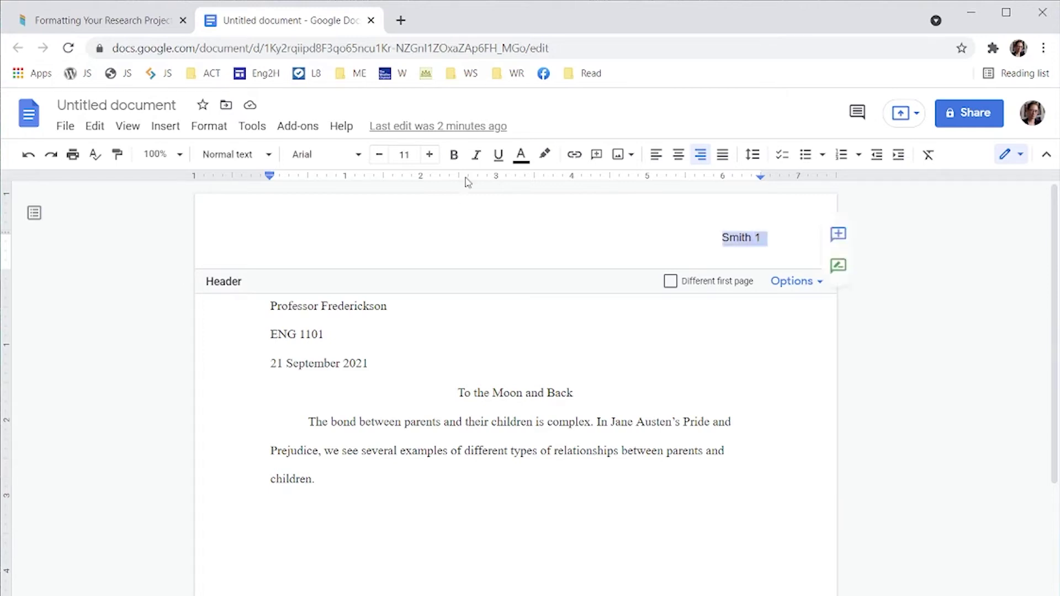
left_click(360, 155)
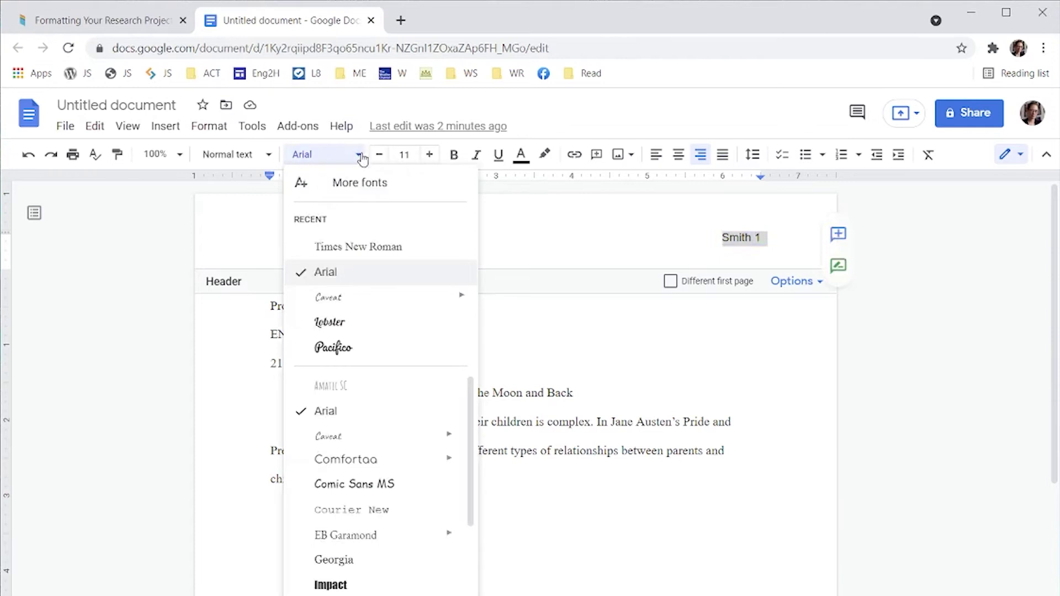
left_click(603, 405)
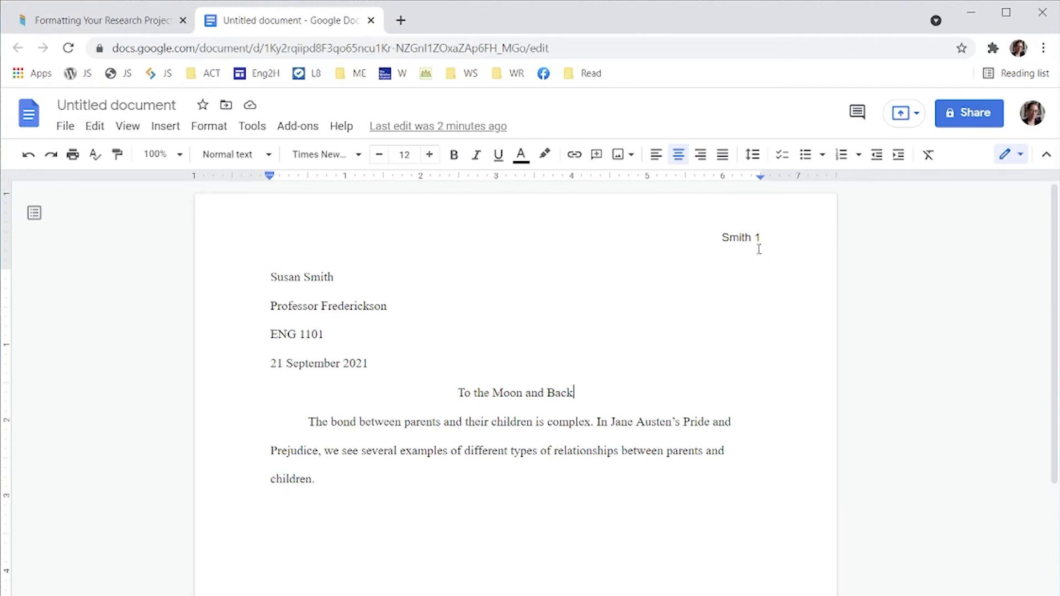
double_click(366, 364)
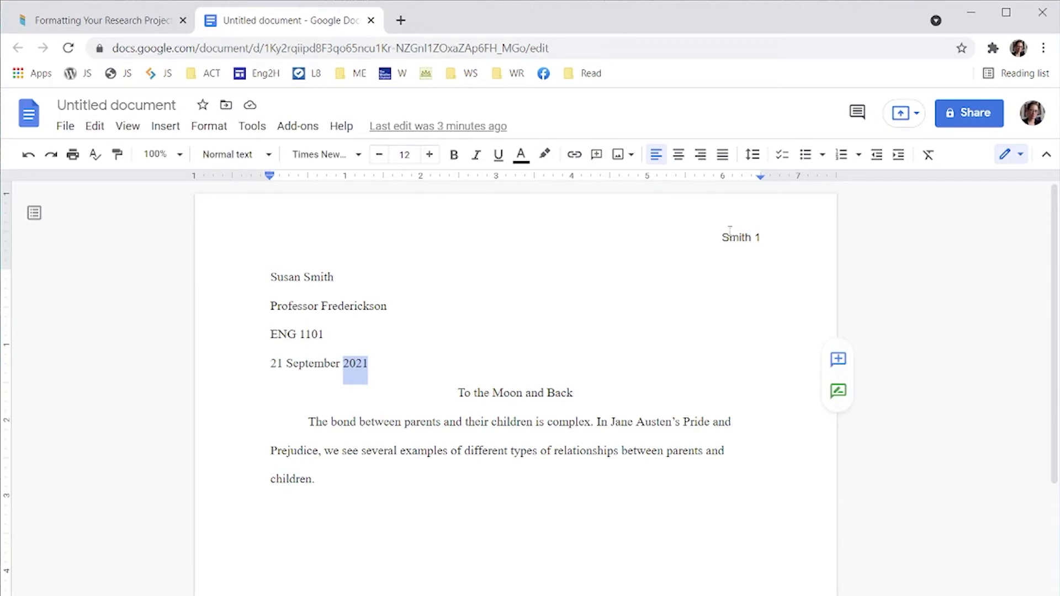
left_click(753, 238)
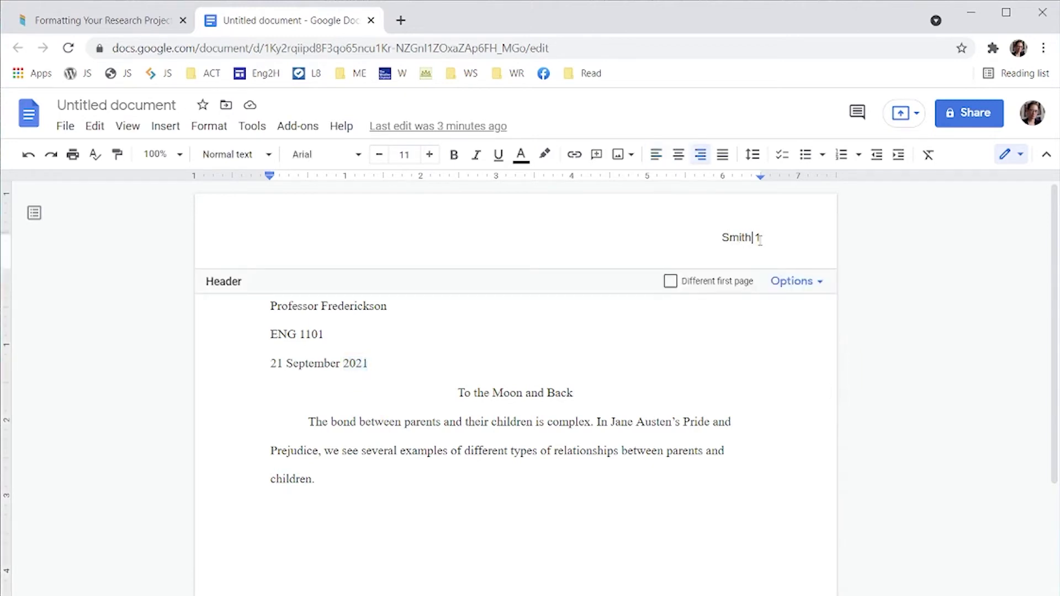
double_click(758, 239)
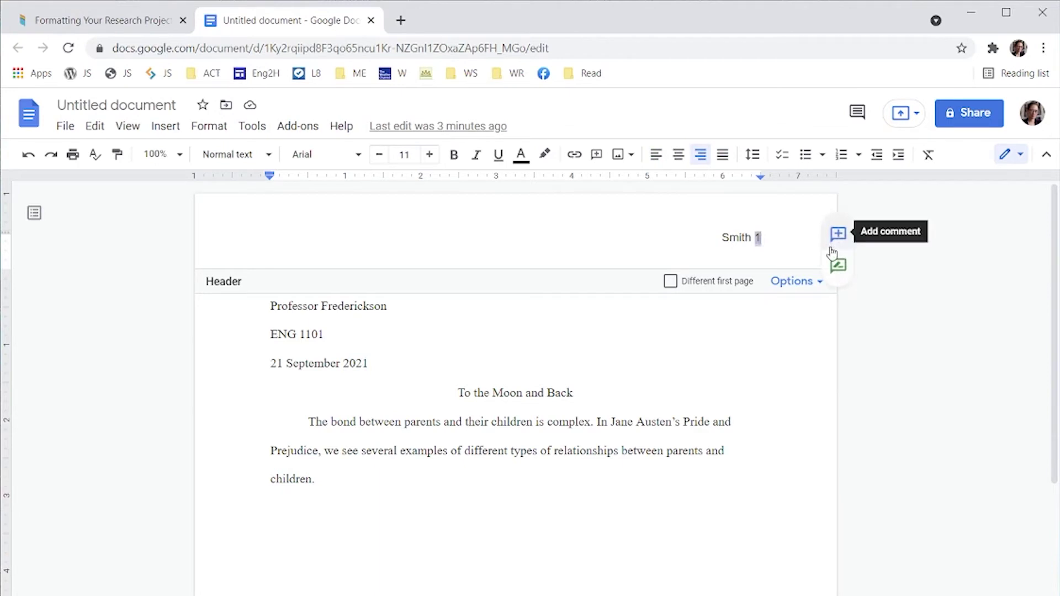
double_click(288, 363)
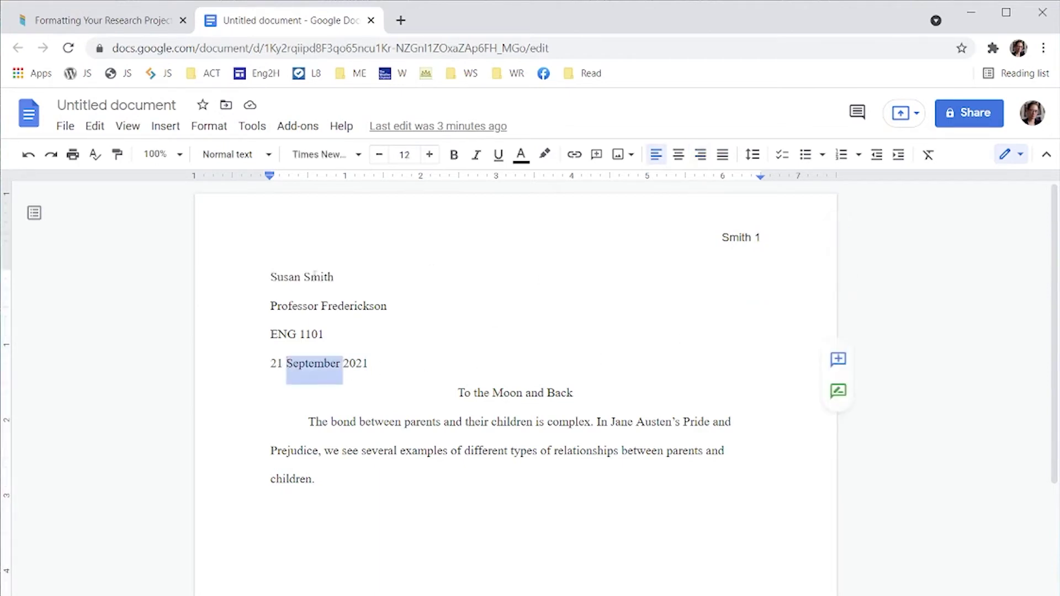
left_click(282, 279)
triple_click(283, 279)
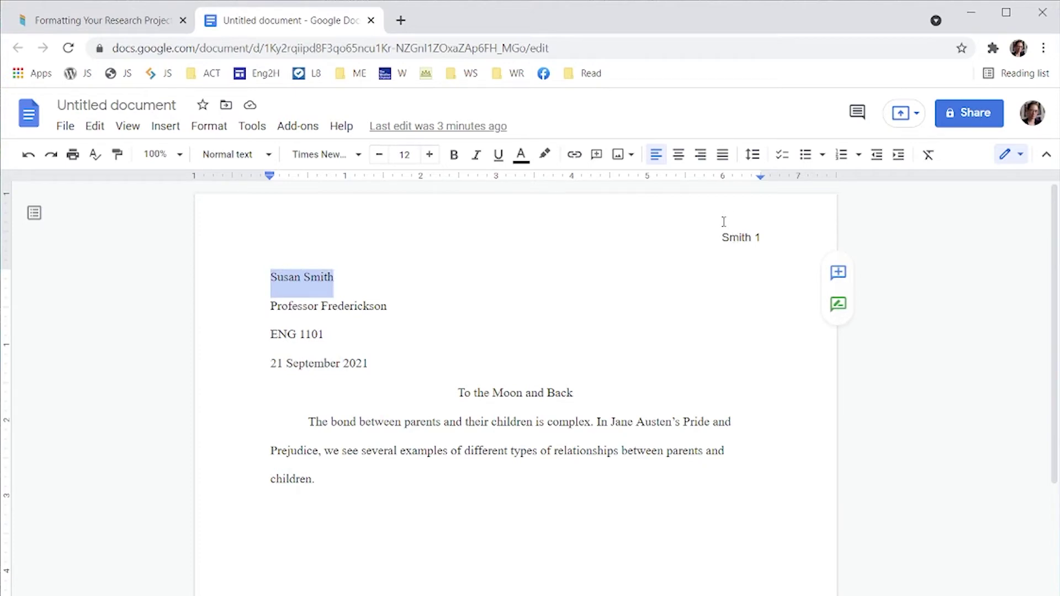
Change the header's last name and page number to Times New Roman, size 12, and return to the body text.
double_click(726, 229)
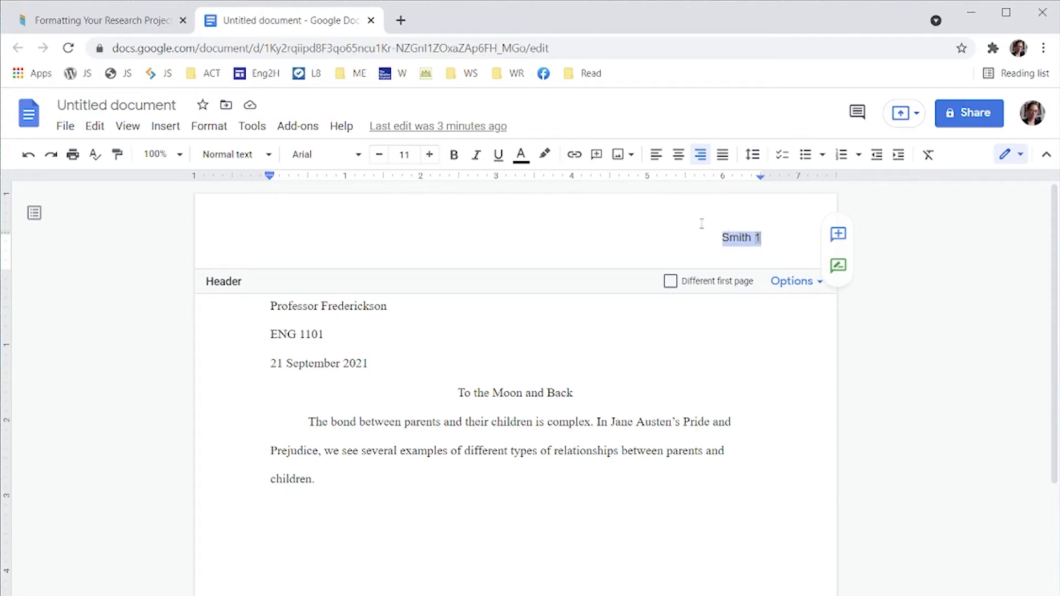
left_click(358, 154)
left_click(350, 246)
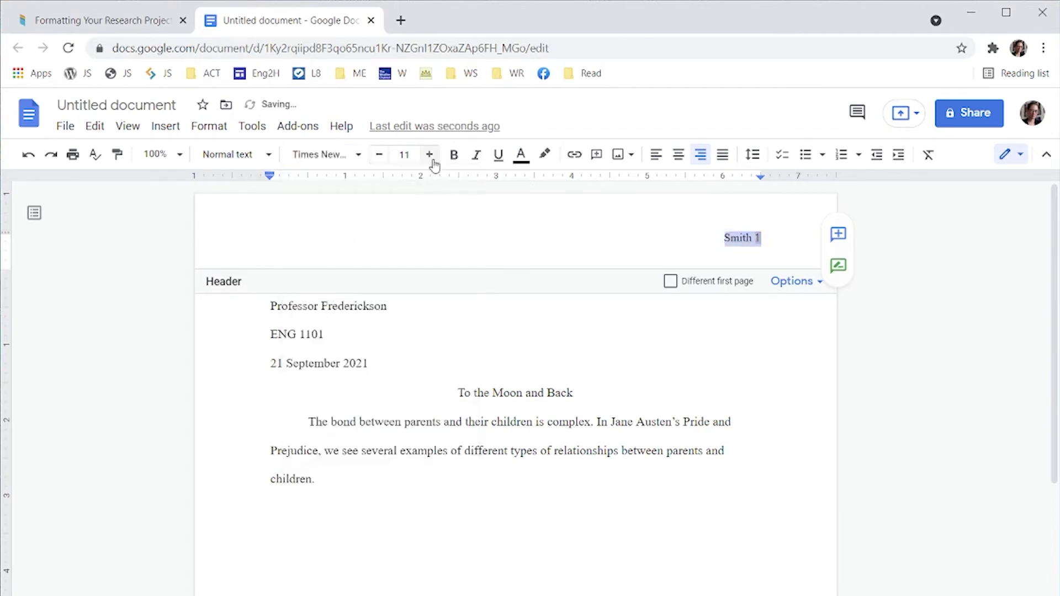
left_click(429, 155)
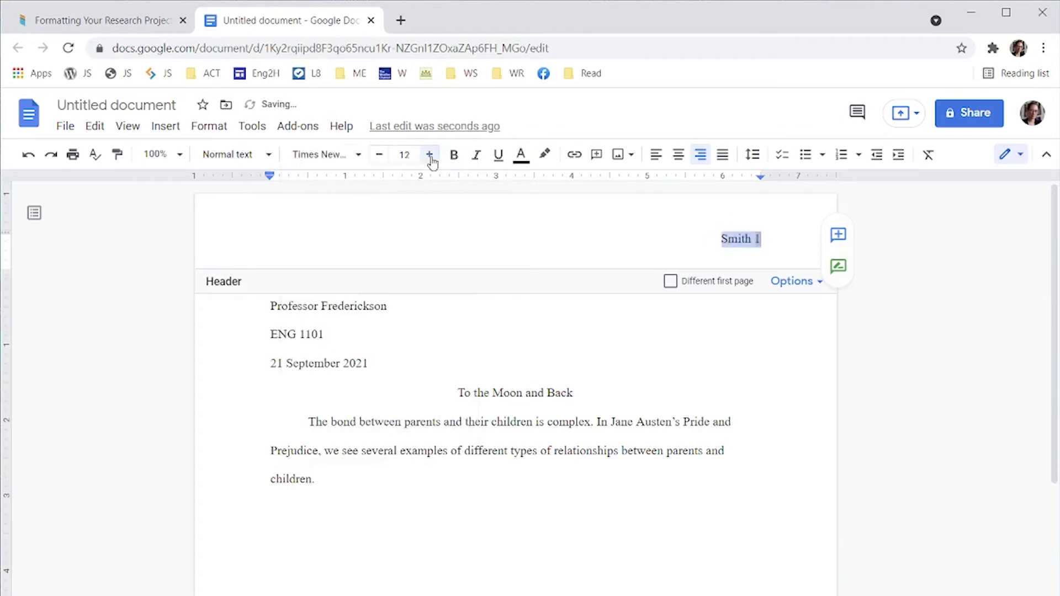
left_click(491, 423)
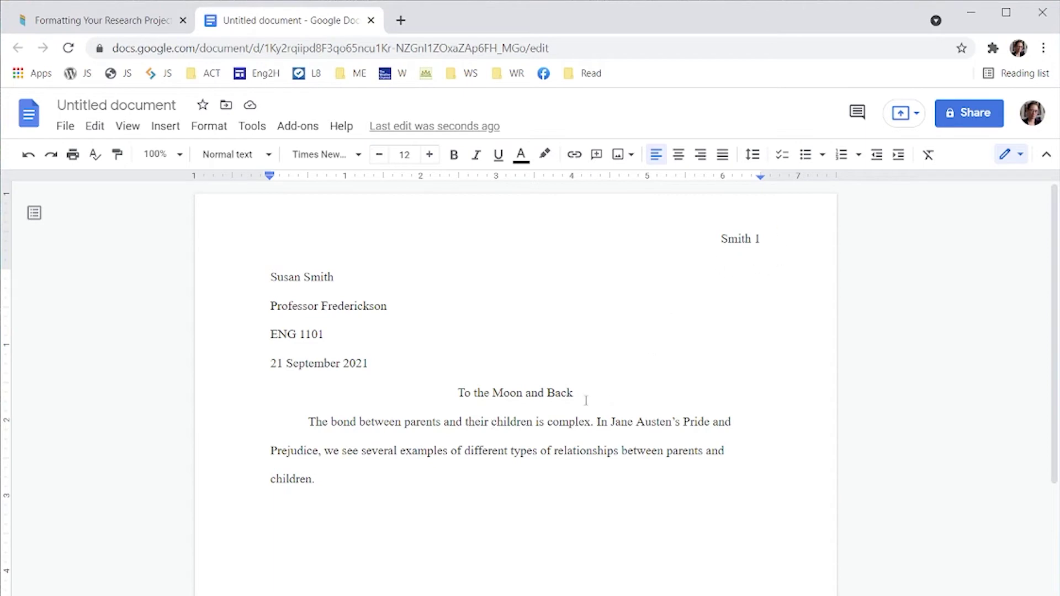
left_click(447, 389)
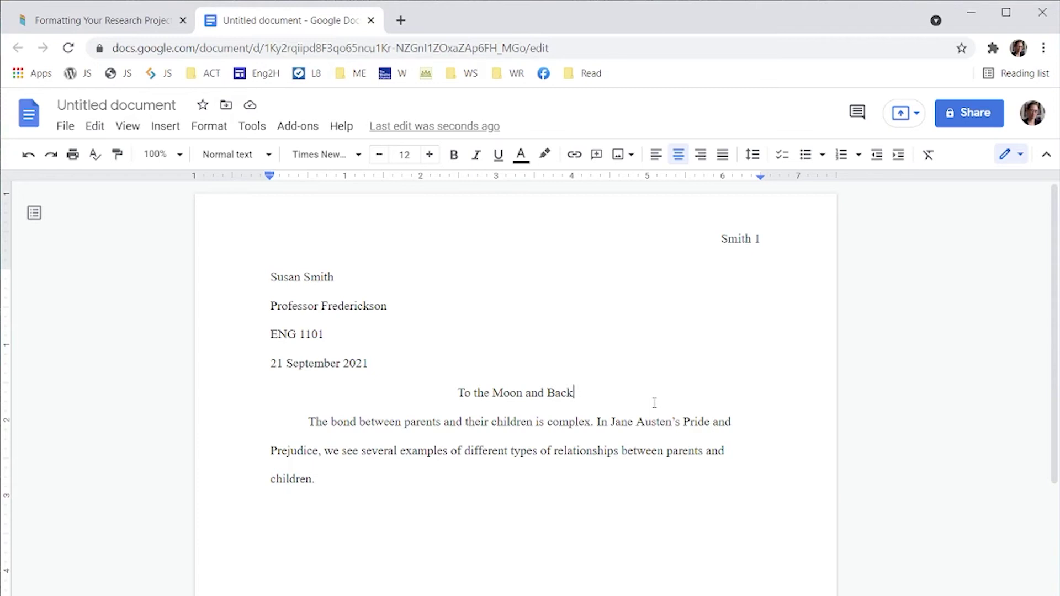
double_click(479, 392)
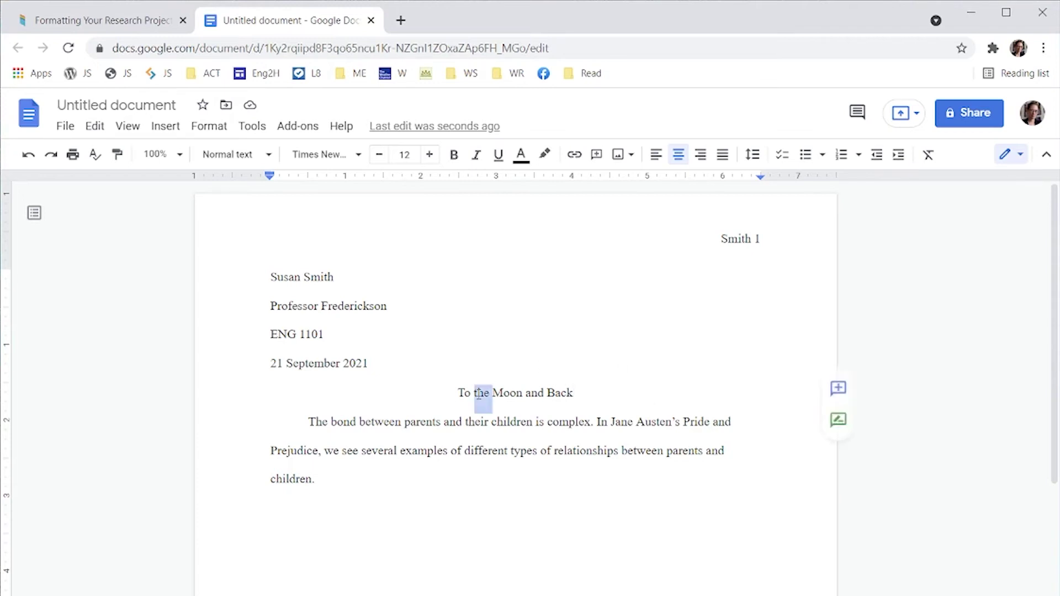
double_click(532, 393)
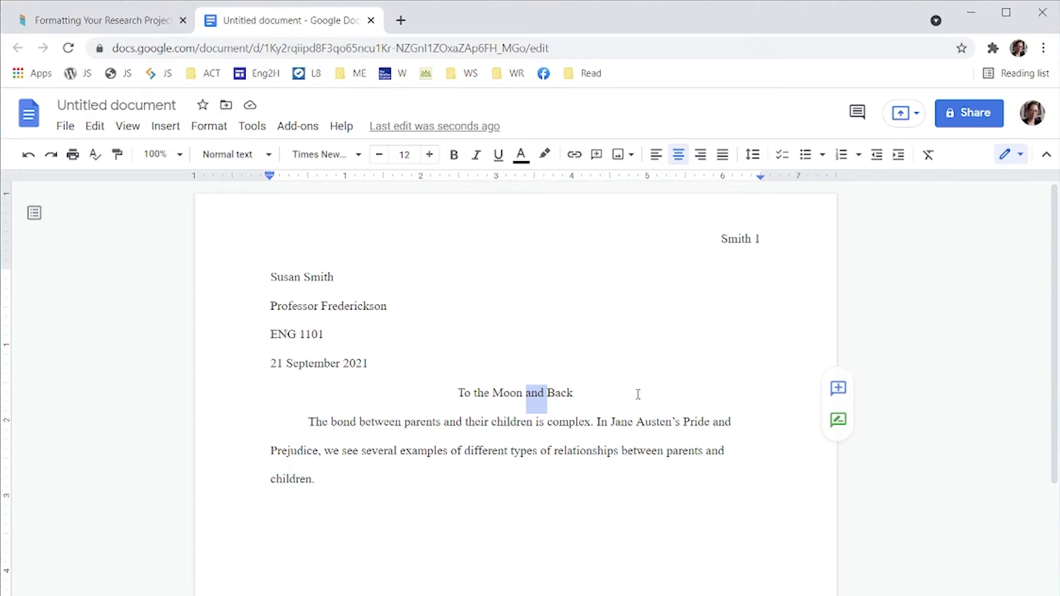
double_click(462, 396)
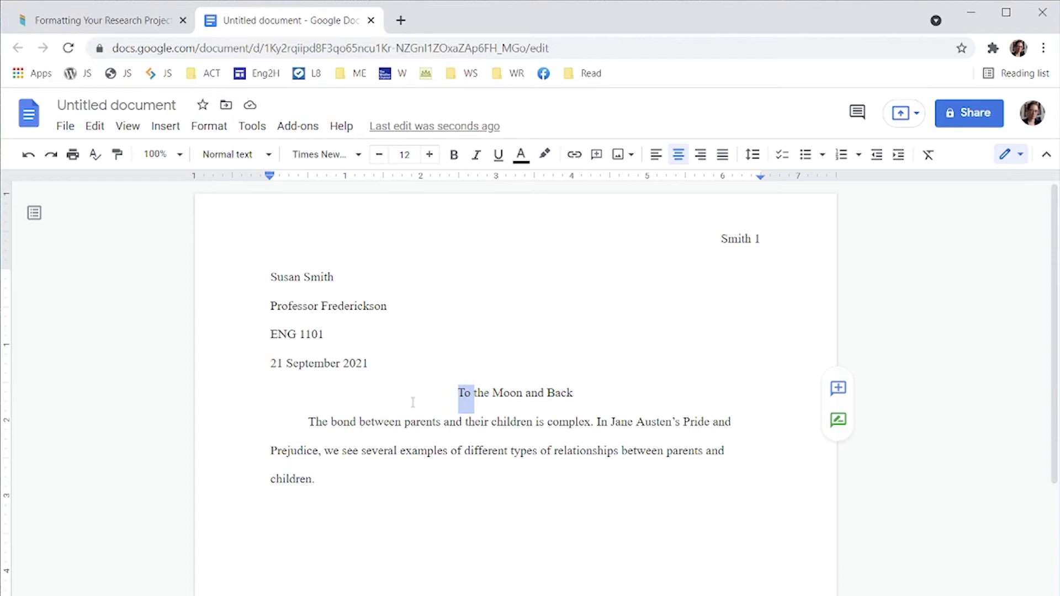
triple_click(443, 397)
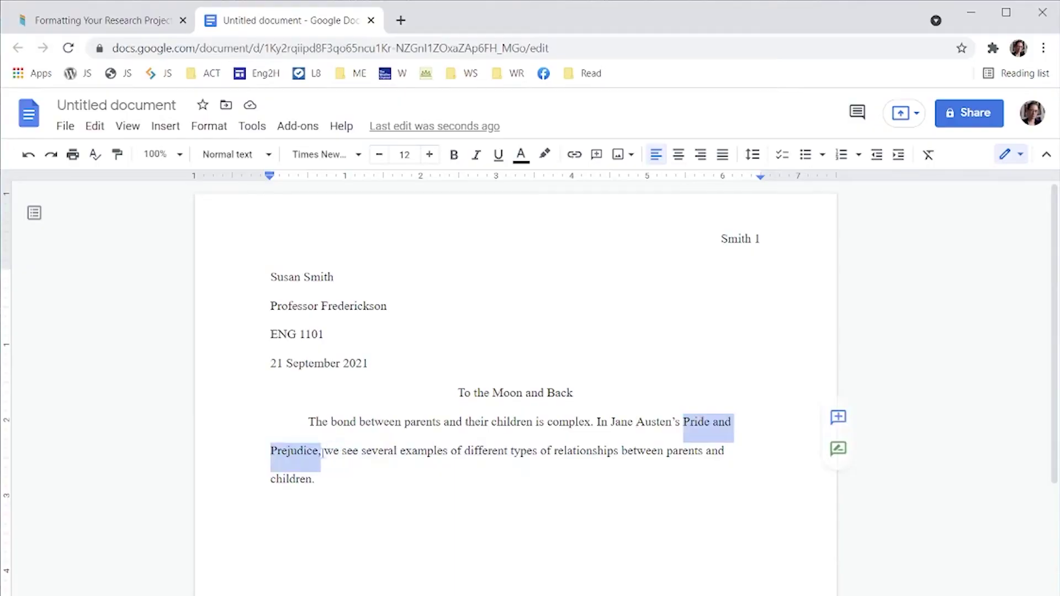
Italicize the book title "Pride and Prejudice" in the body paragraph, leaving out the comma that follows it.
left_click_drag(323, 451, 326, 456)
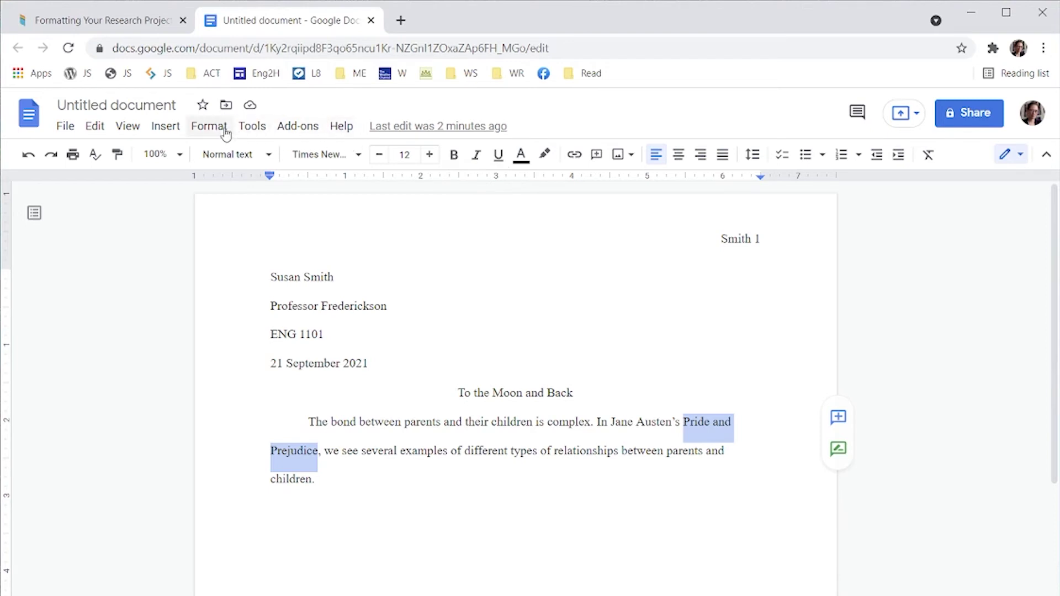
left_click(102, 133)
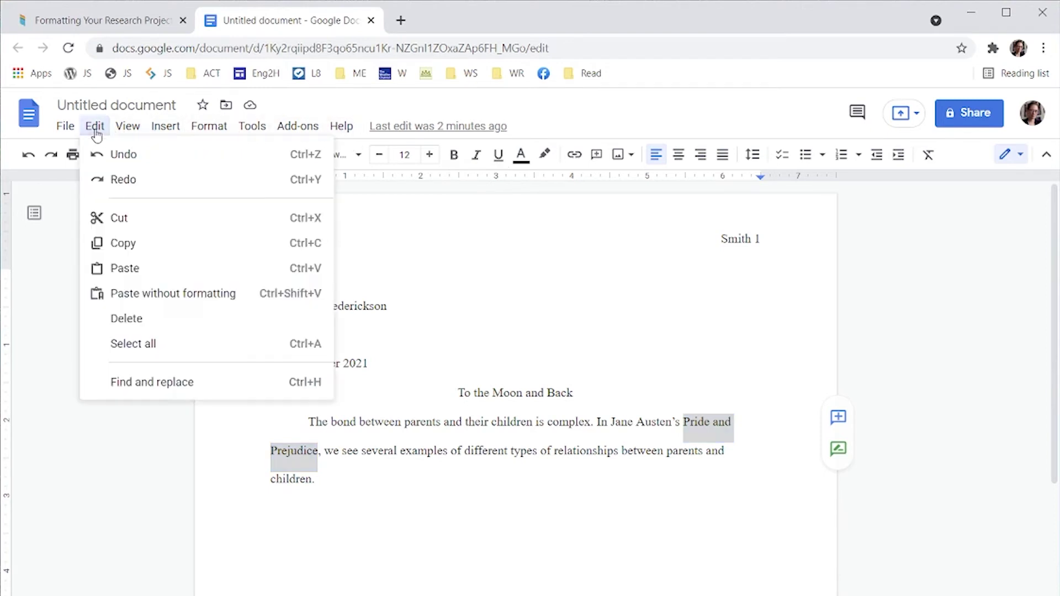
mouse_move(193, 128)
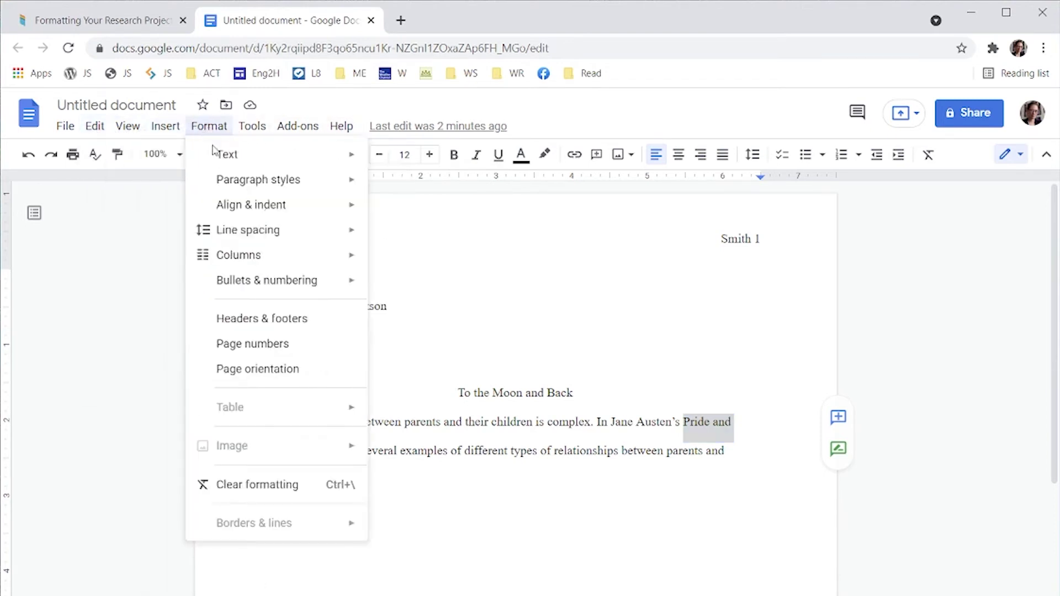
mouse_move(220, 152)
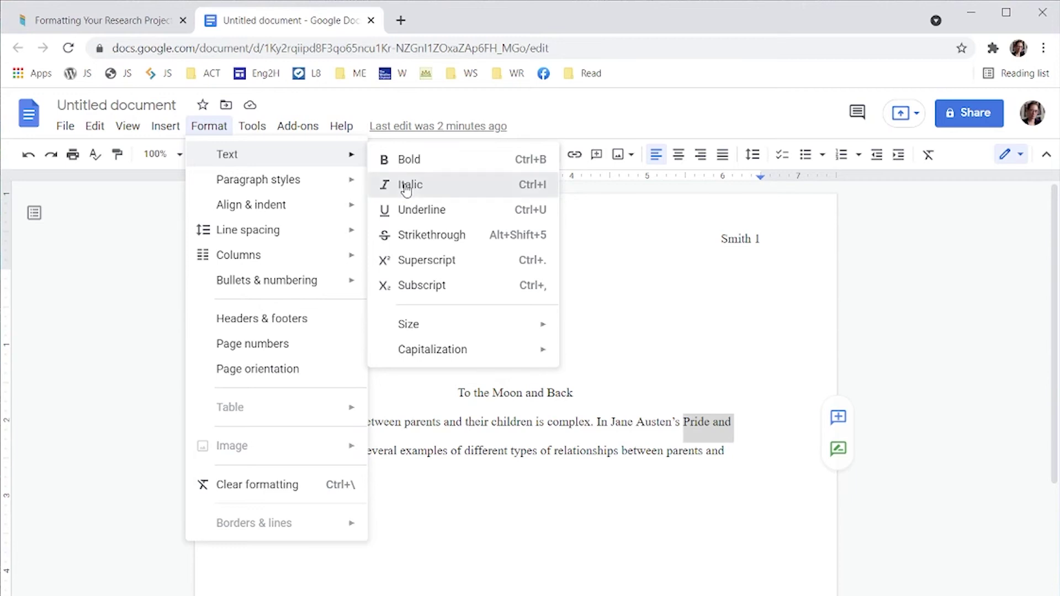
left_click(406, 186)
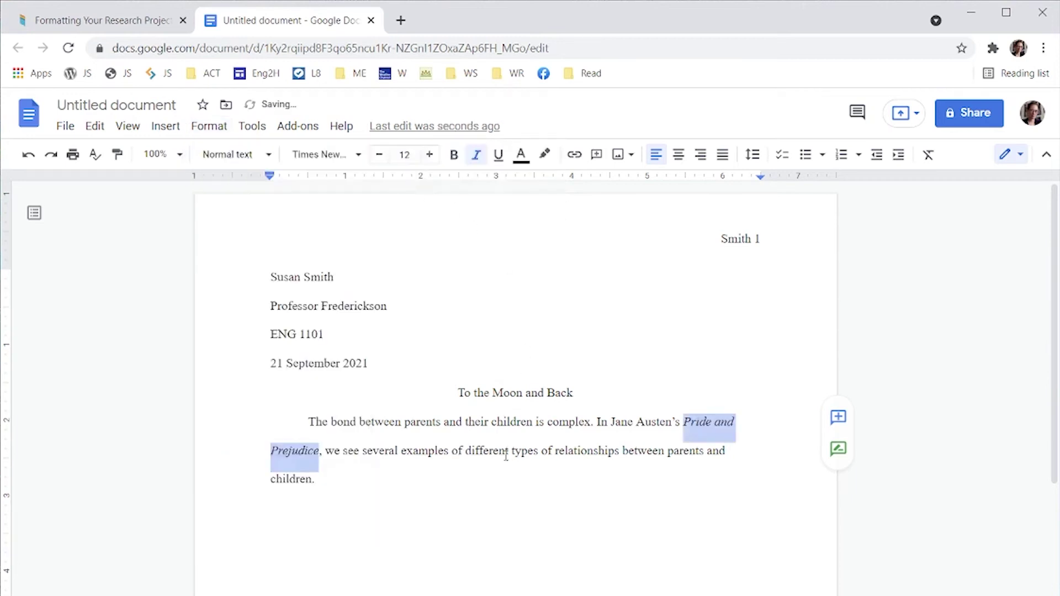
left_click(606, 496)
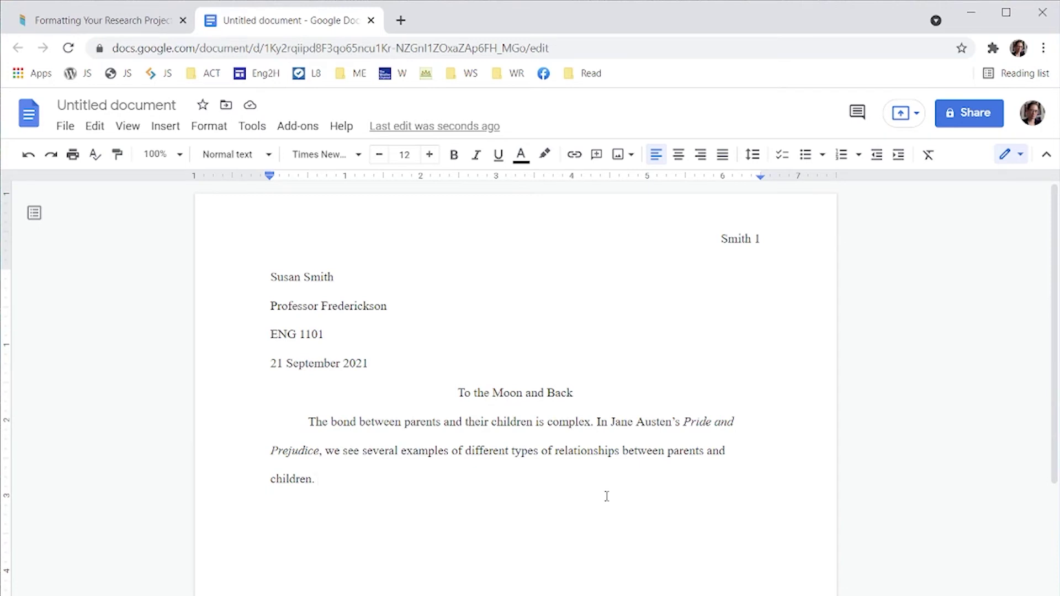
Switch to the MLA Style Center page and examine its guidance on works-cited placement, the running head, and paper and printing.
triple_click(510, 393)
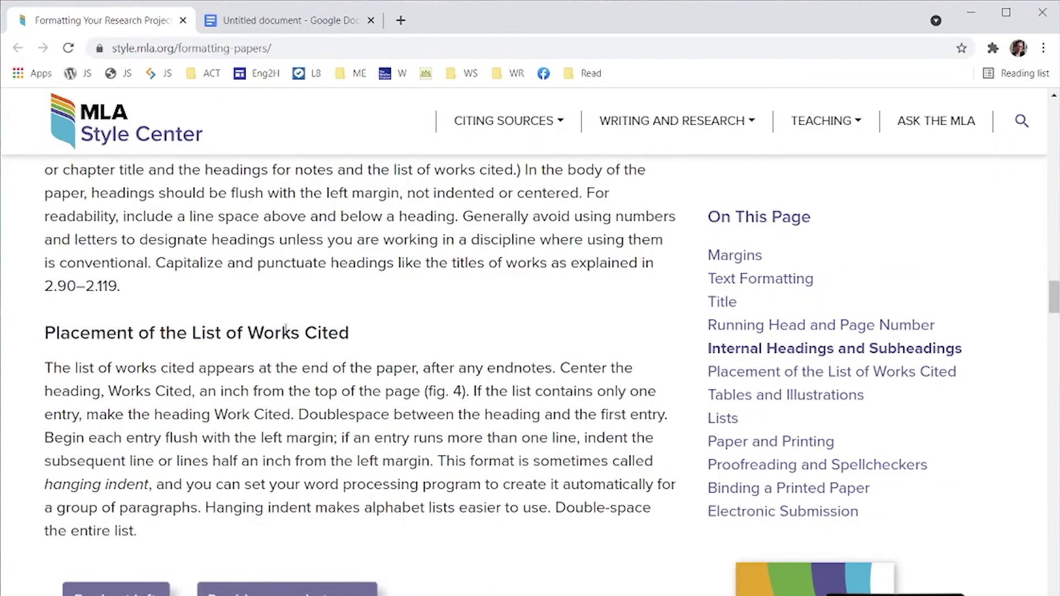
left_click_drag(249, 333, 367, 339)
scroll(367, 339, "down", 7)
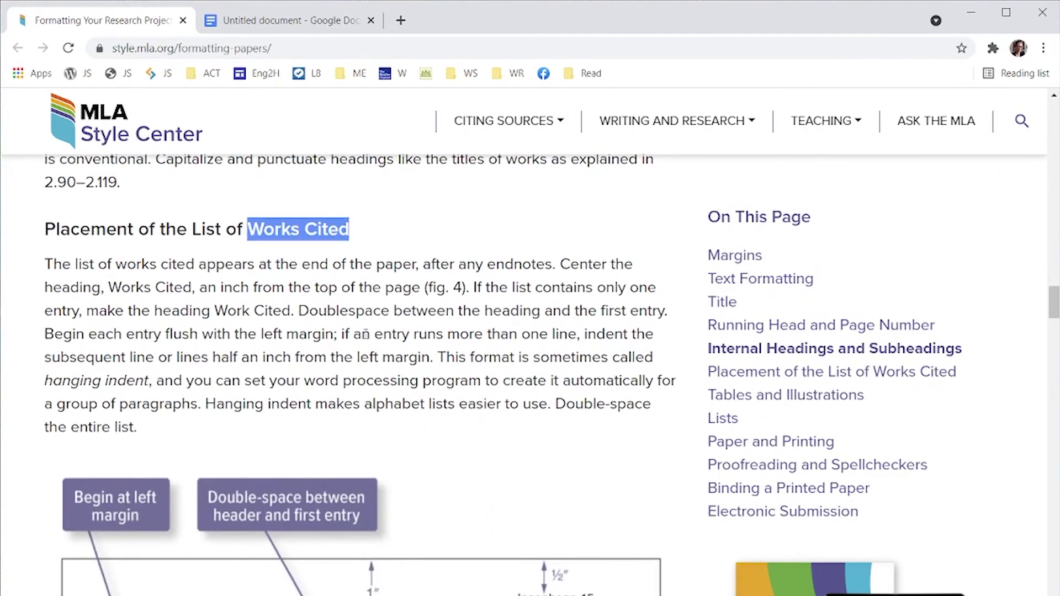
scroll(365, 338, "up", 9)
scroll(366, 337, "up", 9)
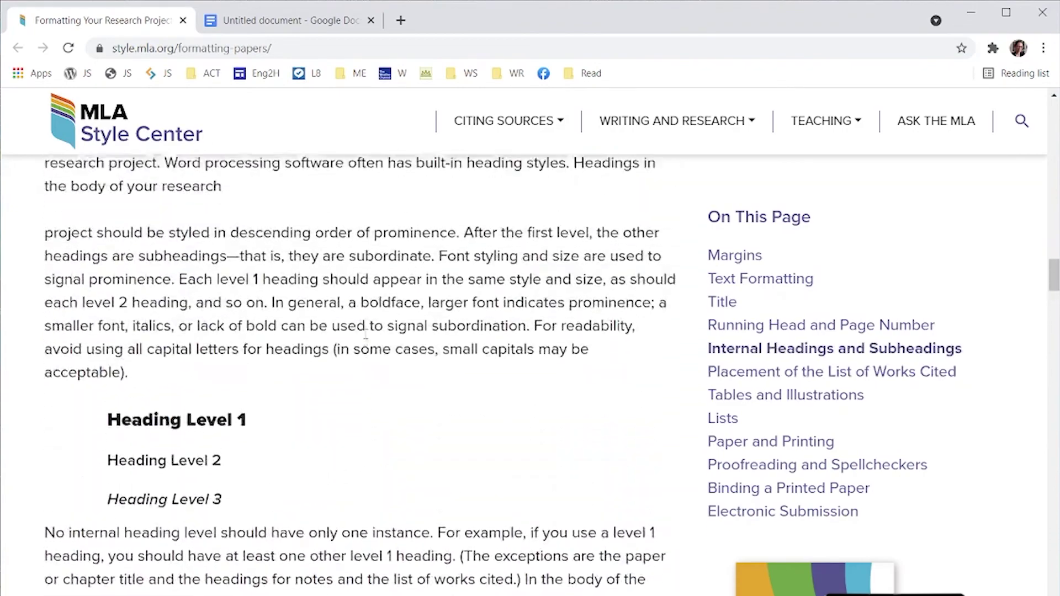
scroll(365, 334, "up", 6)
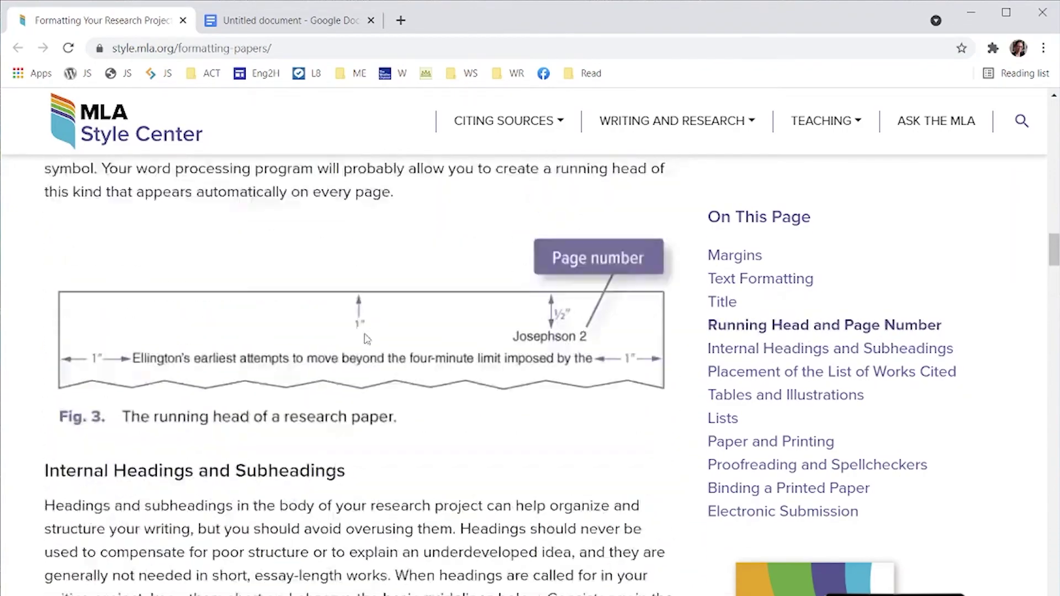
scroll(367, 339, "down", 8)
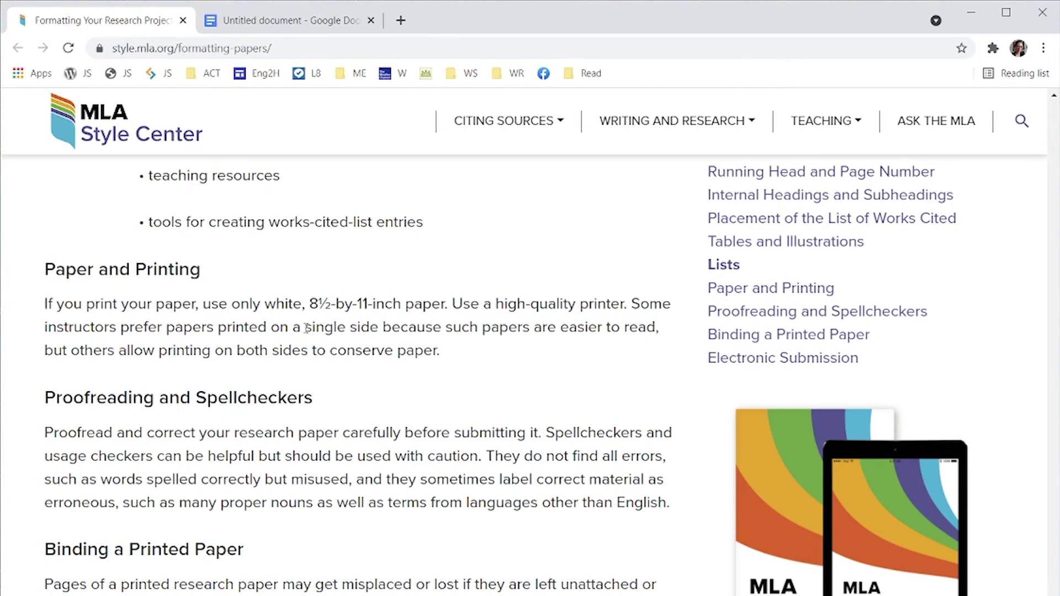
left_click_drag(486, 345, 489, 351)
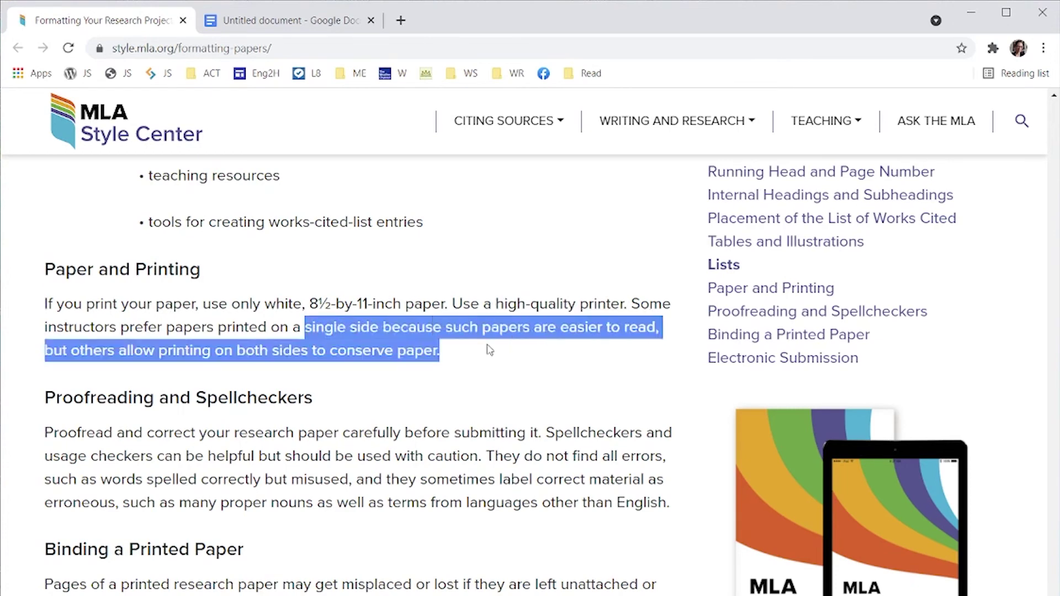